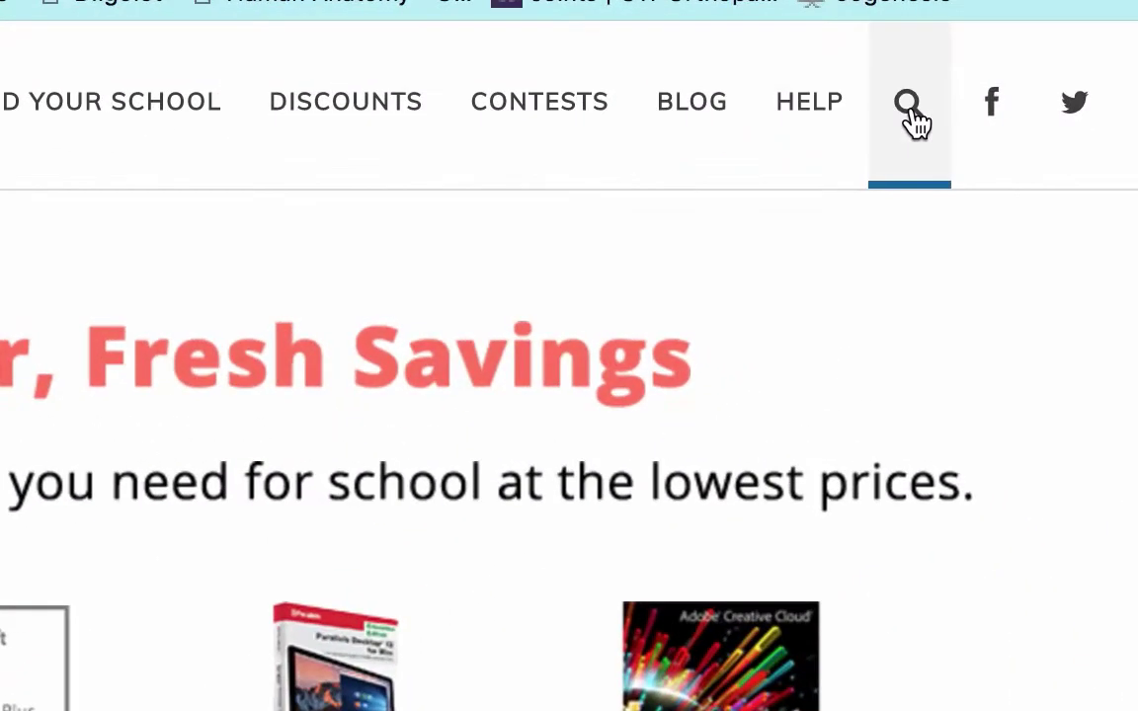
- Search the store for 'spss' and open IBM SPSS Statistics 25, scrolling to its GradPack versions
click(902, 124)
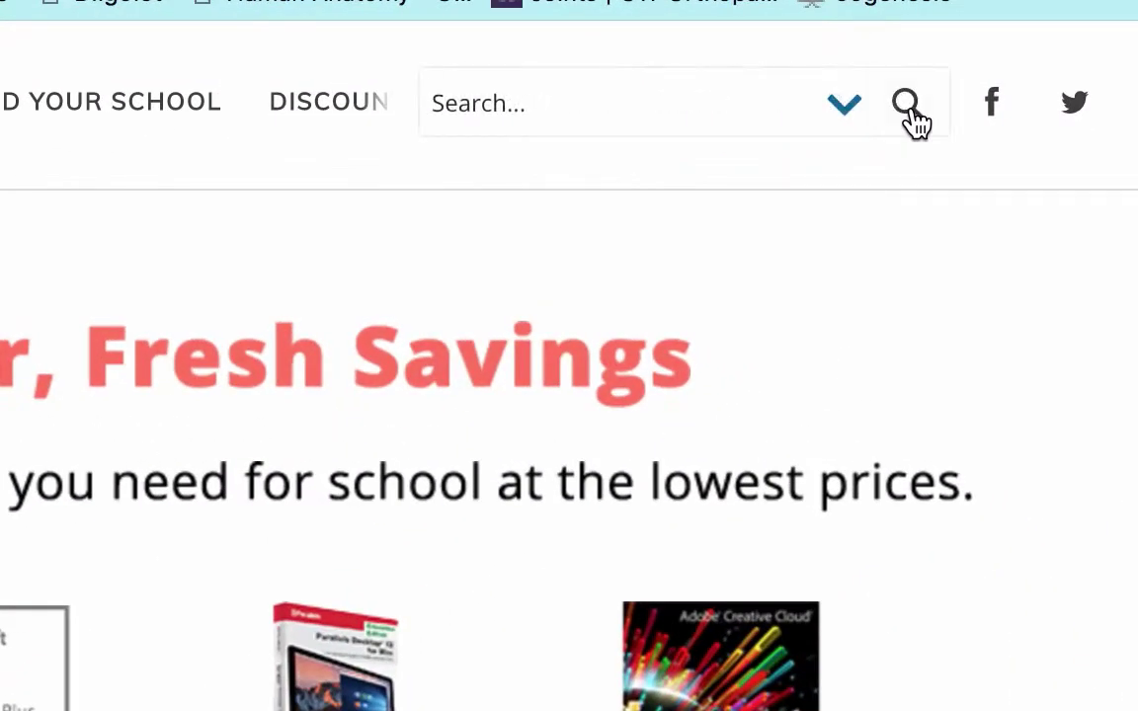
text(spss)
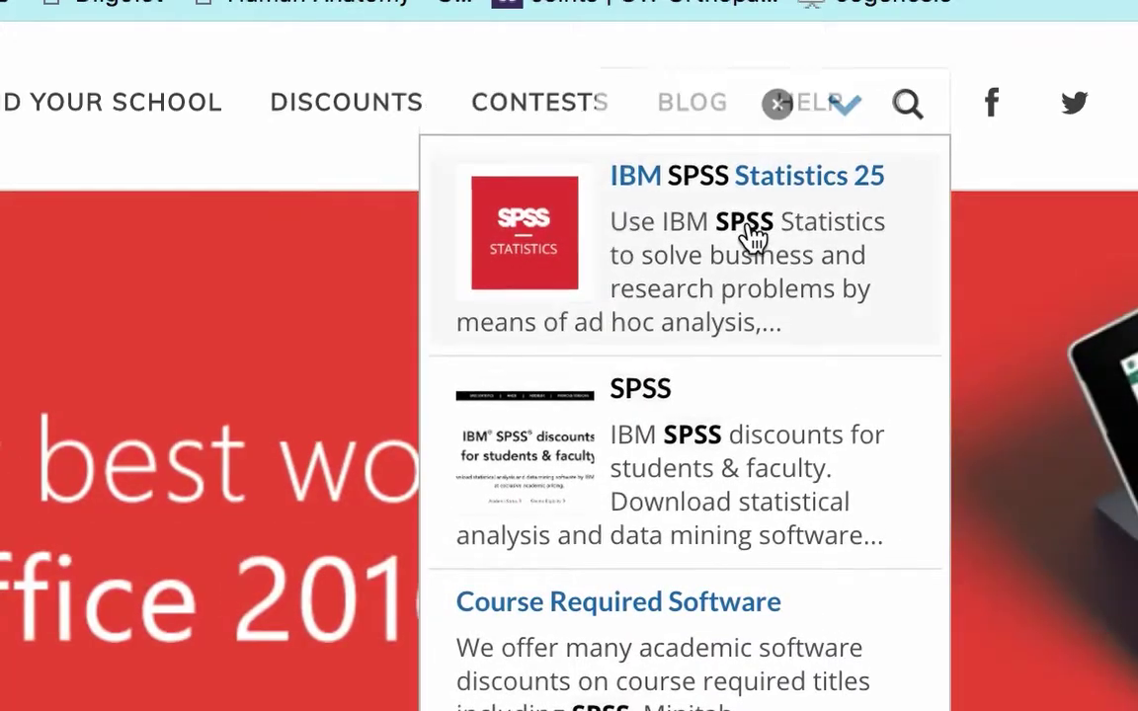
click(753, 236)
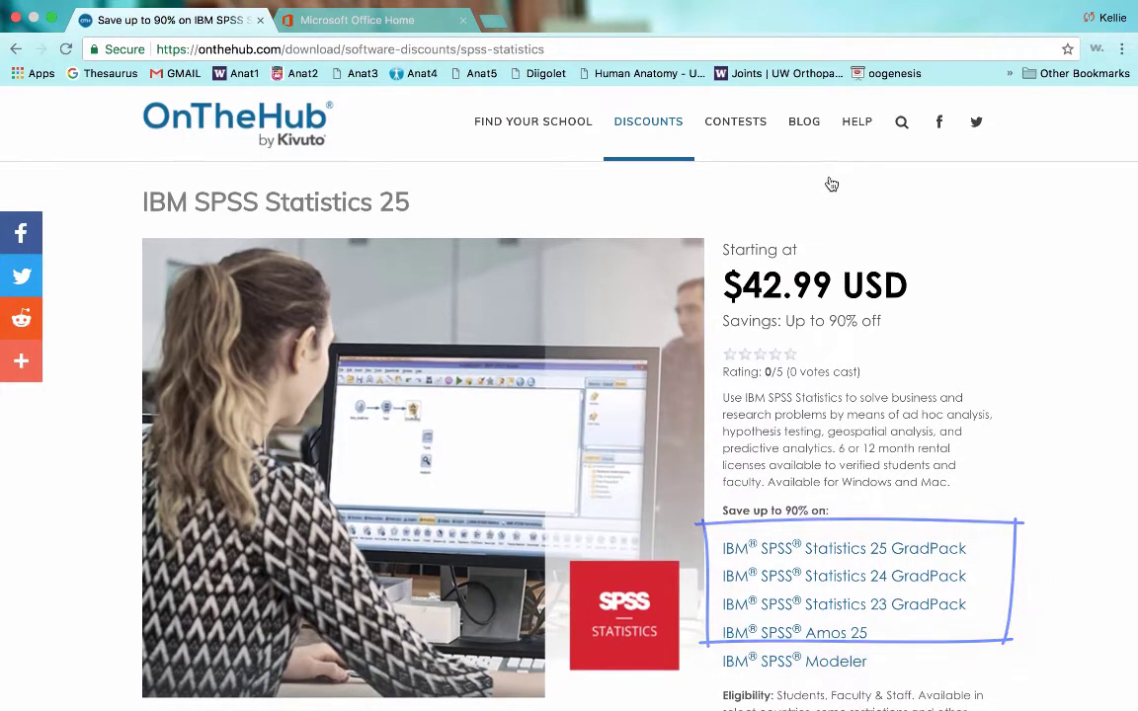
scroll(832, 185, down, 2)
scroll(832, 185, down, 1)
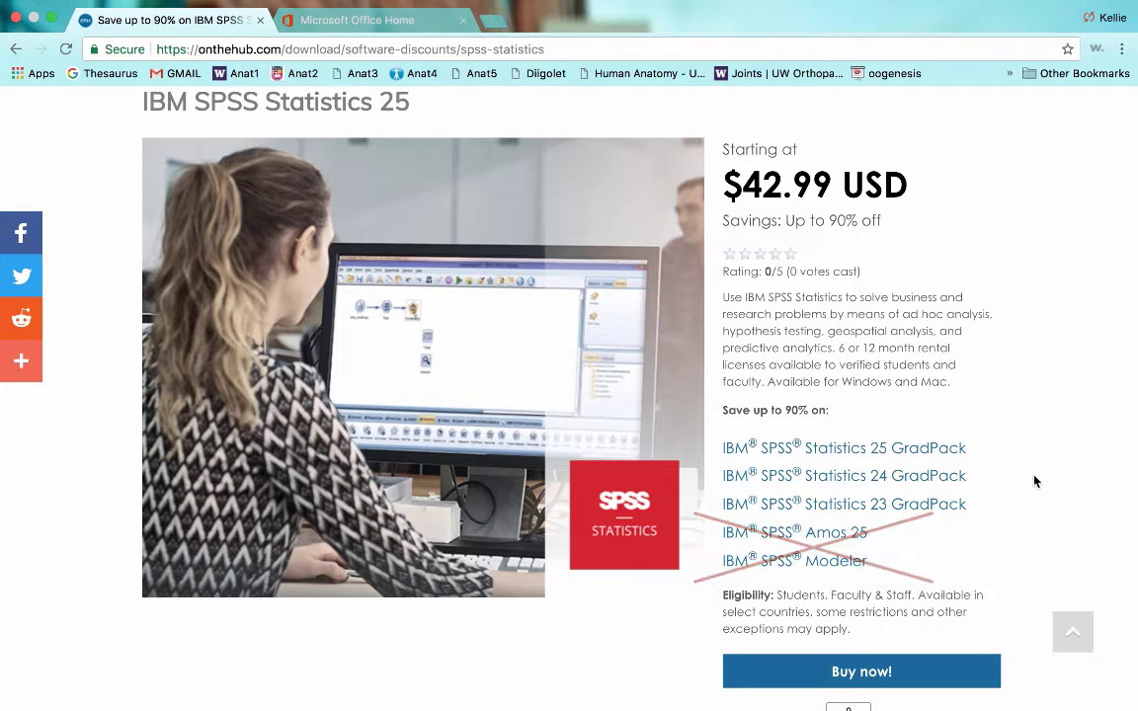
- Open the IBM SPSS Statistics 25 GradPack offerings and browse the list
click(939, 451)
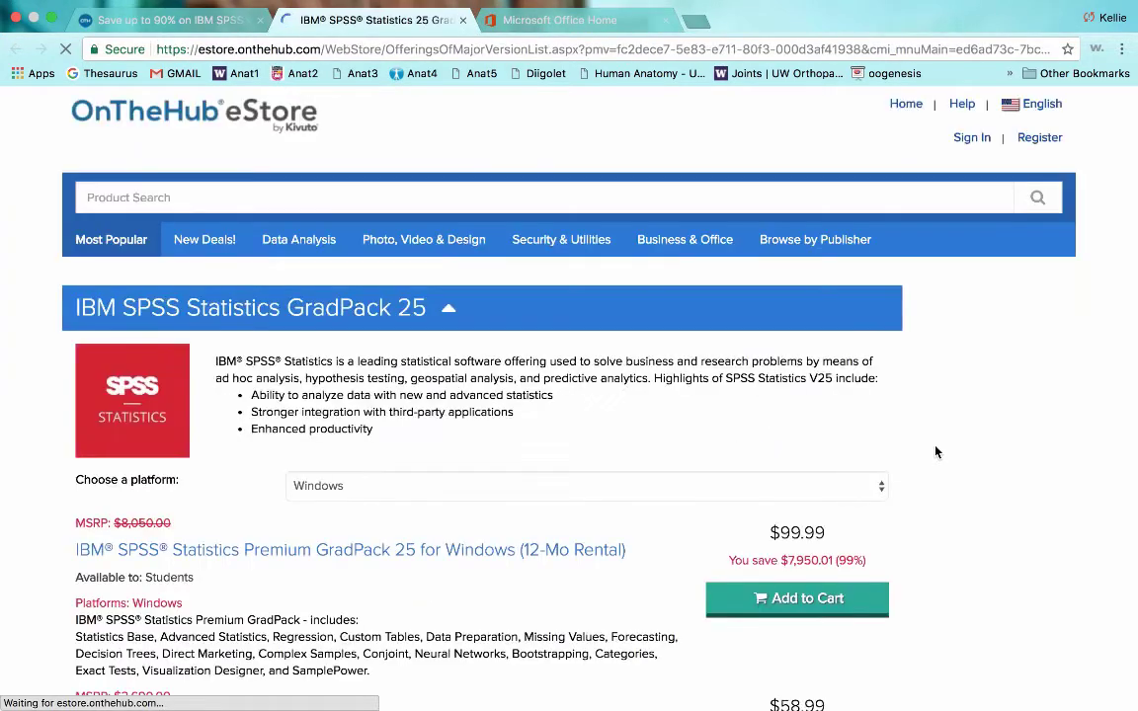
scroll(936, 451, down, 3)
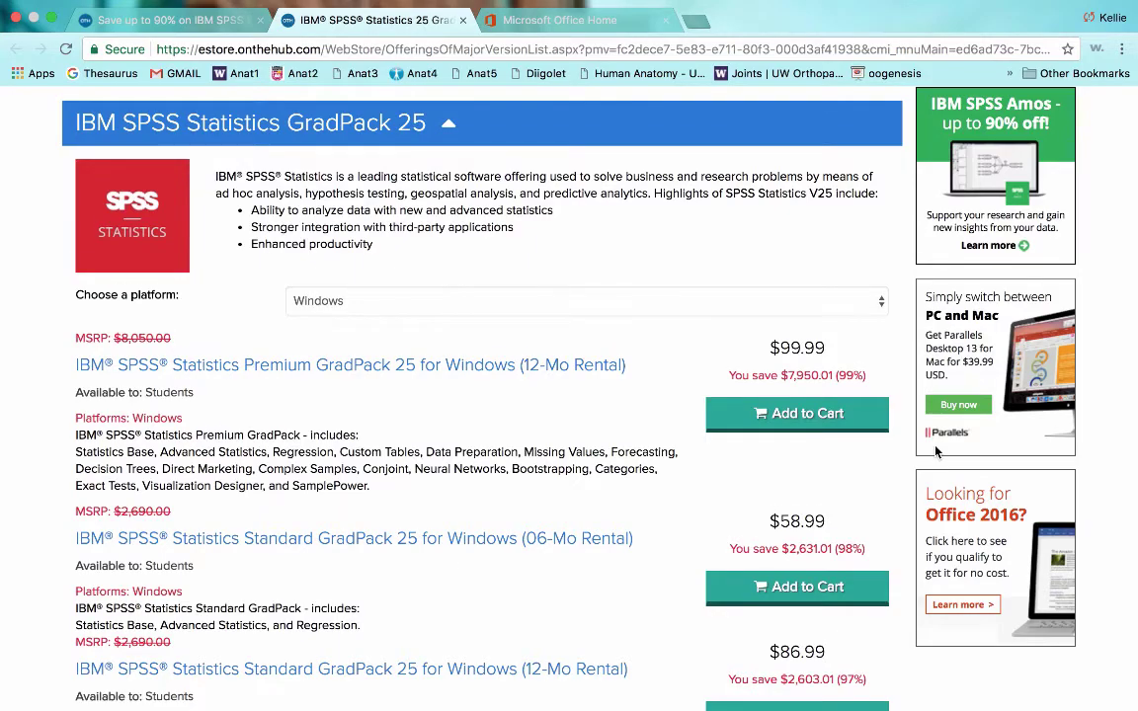
scroll(937, 451, down, 3)
scroll(936, 452, down, 2)
scroll(937, 452, down, 1)
scroll(937, 451, down, 1)
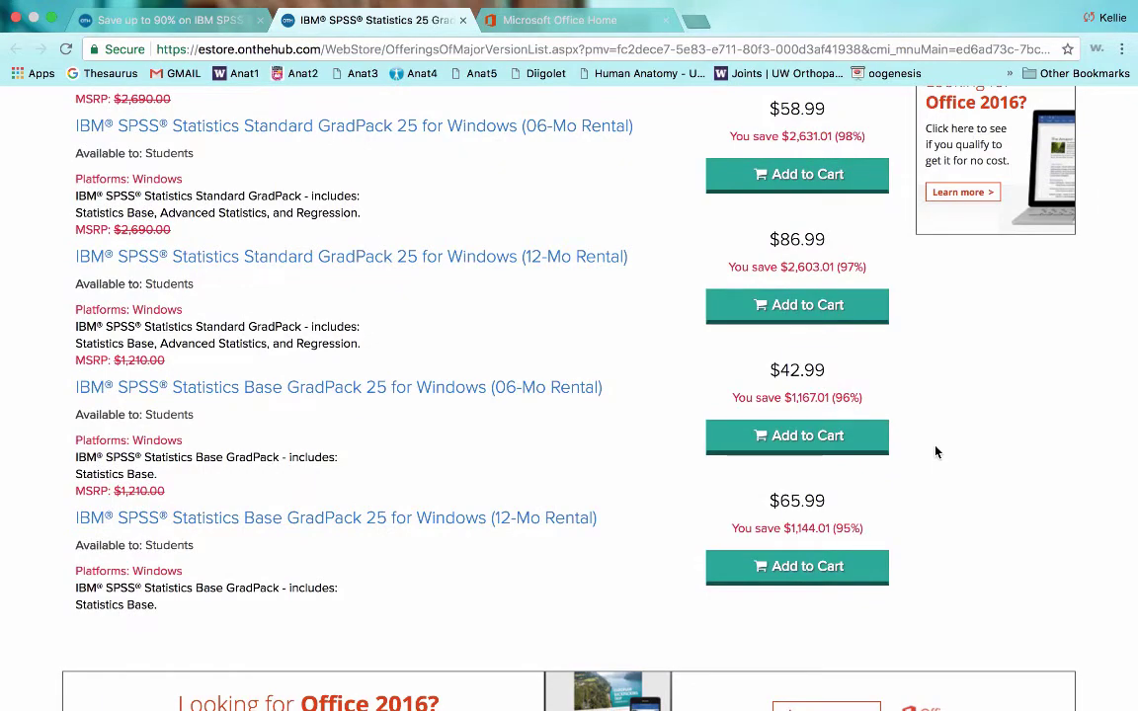
scroll(937, 452, up, 1)
scroll(937, 452, up, 2)
scroll(937, 452, up, 1)
scroll(936, 451, up, 1)
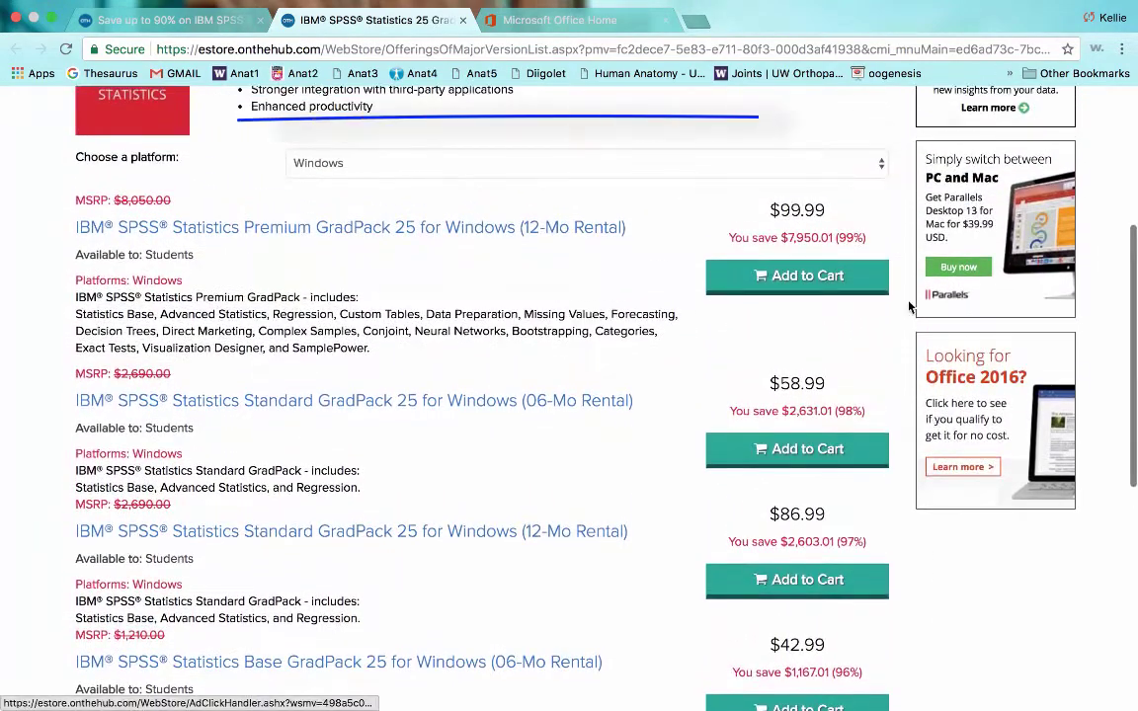
- Switch the platform to Mac and scroll to the Base GradPack 25 rentals ($42.99, $65.99)
click(841, 162)
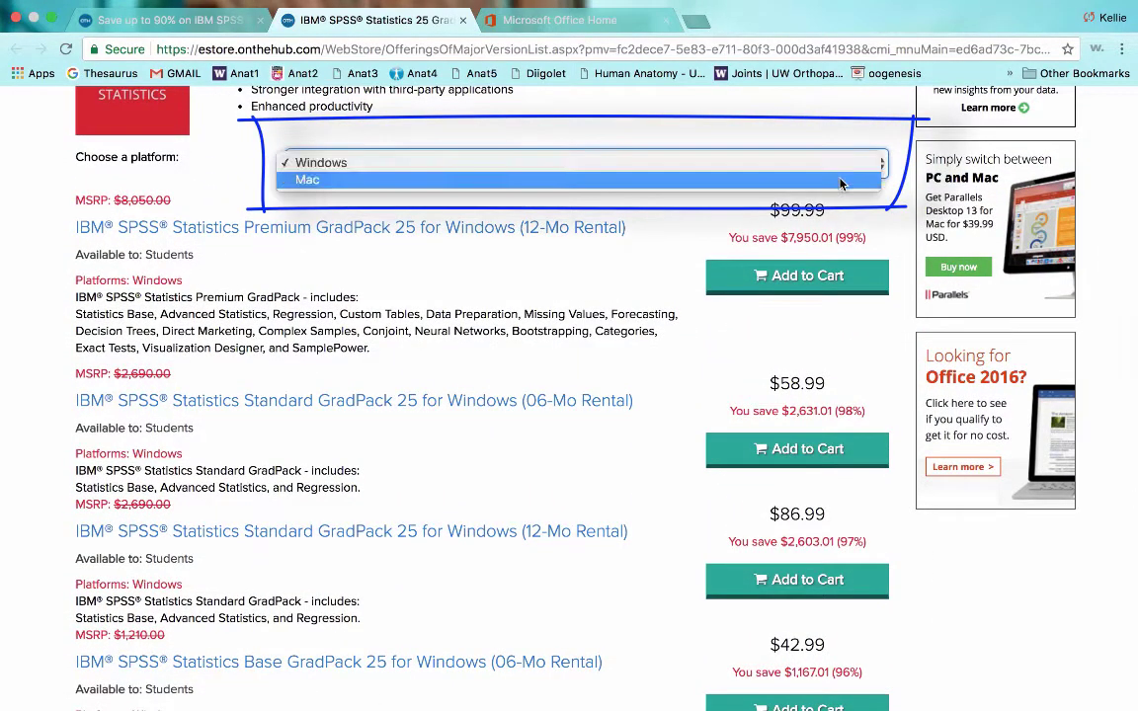
click(840, 178)
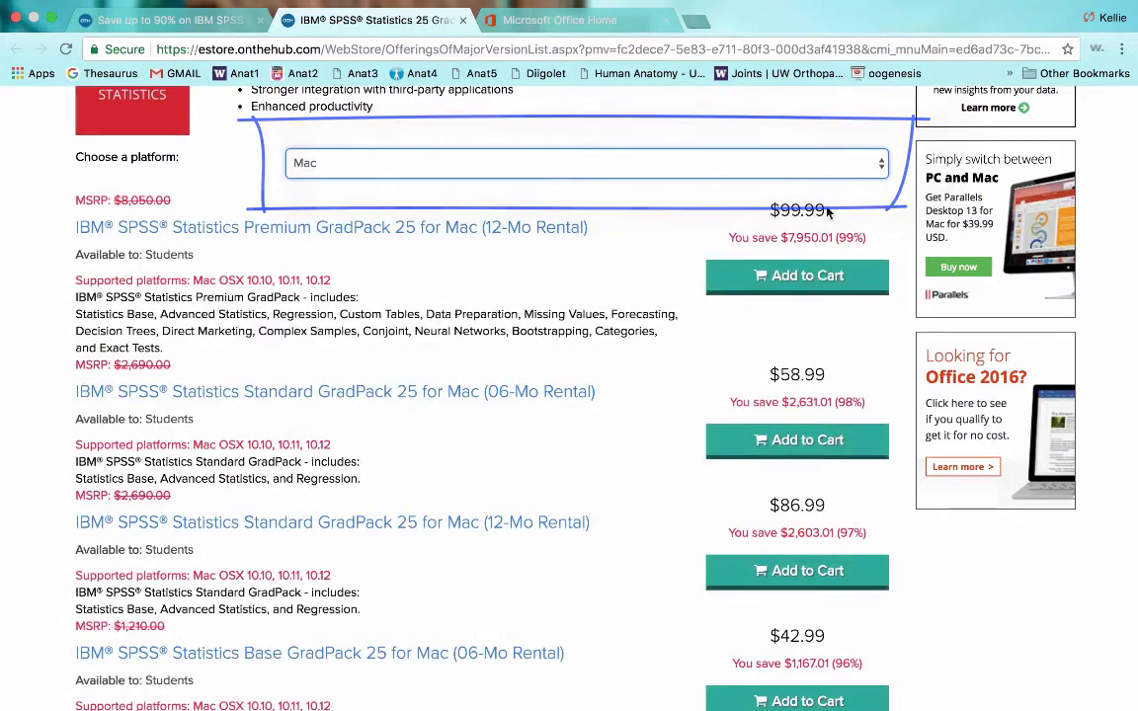
scroll(830, 202, down, 2)
scroll(818, 229, down, 1)
scroll(818, 228, down, 2)
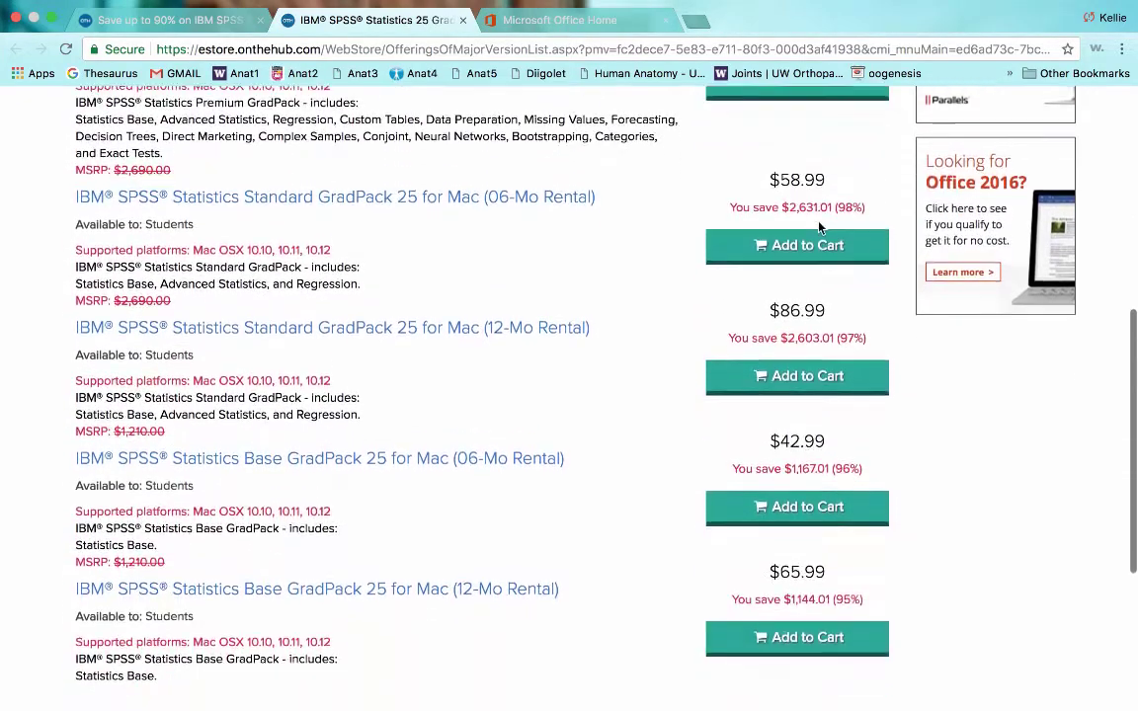
scroll(818, 228, down, 1)
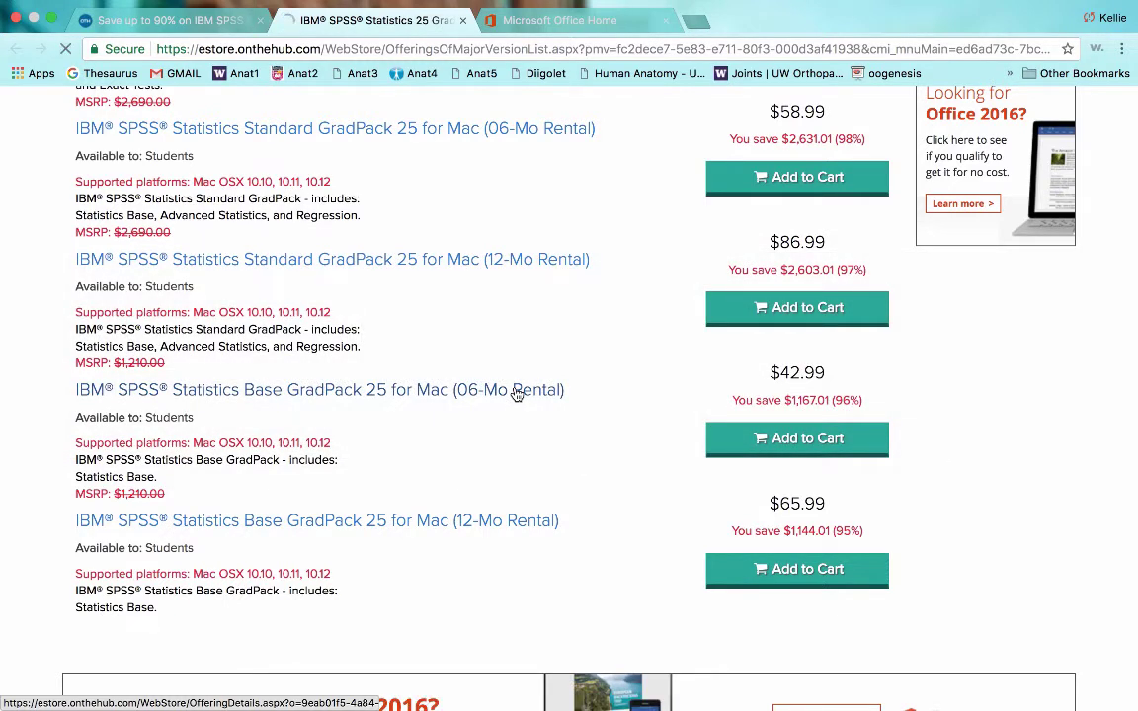
- Open the $42.99 Base GradPack 25 for Mac 06-Mo Rental and read its description
click(517, 392)
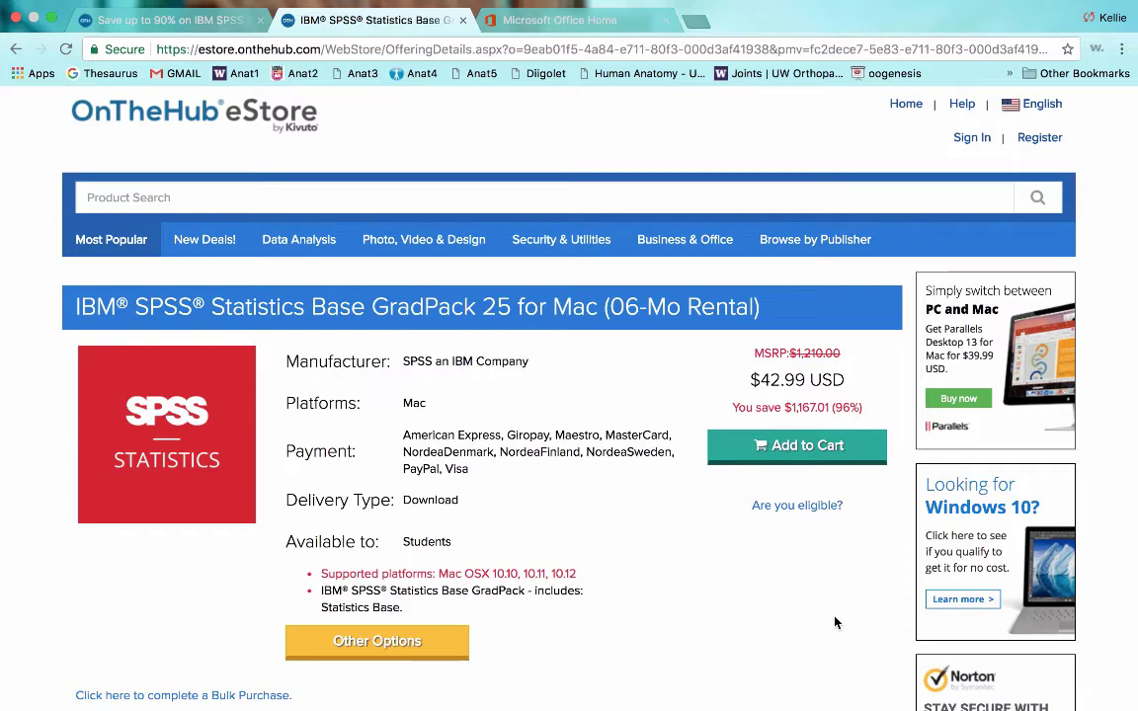
scroll(834, 622, down, 1)
scroll(835, 622, down, 1)
scroll(835, 622, down, 3)
scroll(835, 622, down, 1)
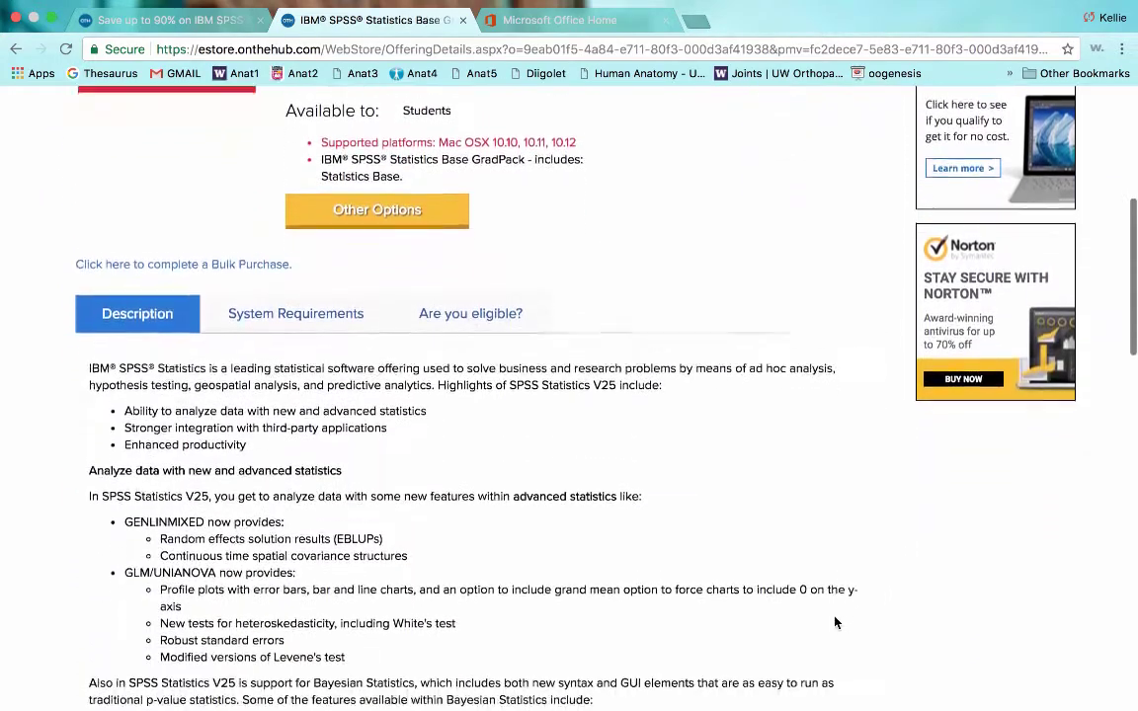
scroll(835, 622, down, 2)
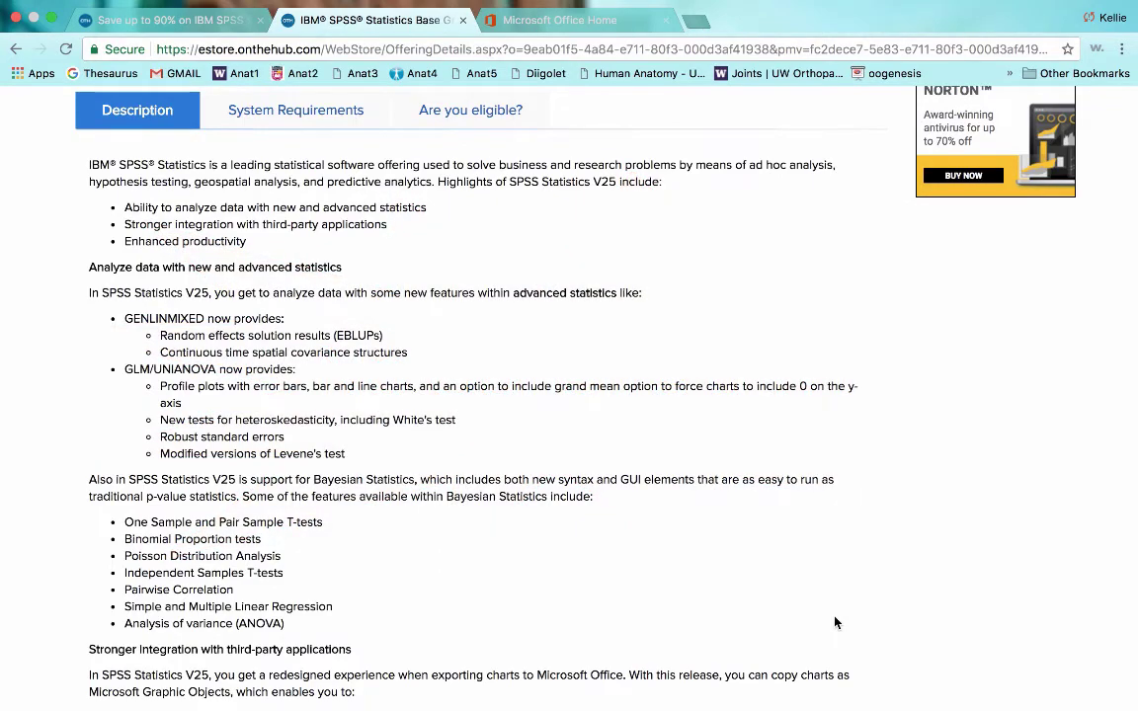
scroll(835, 623, up, 1)
scroll(835, 623, up, 3)
scroll(835, 623, up, 1)
scroll(834, 622, up, 2)
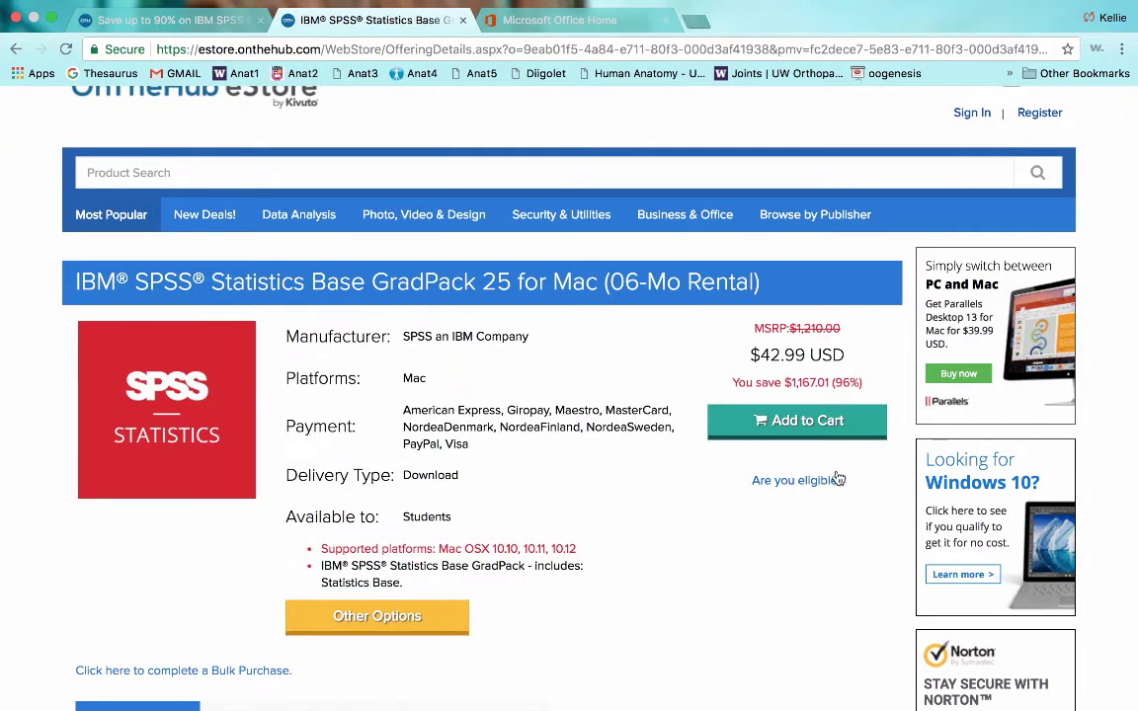
- Add the Base GradPack rental to the cart and start registering with the school e-mail address
click(845, 421)
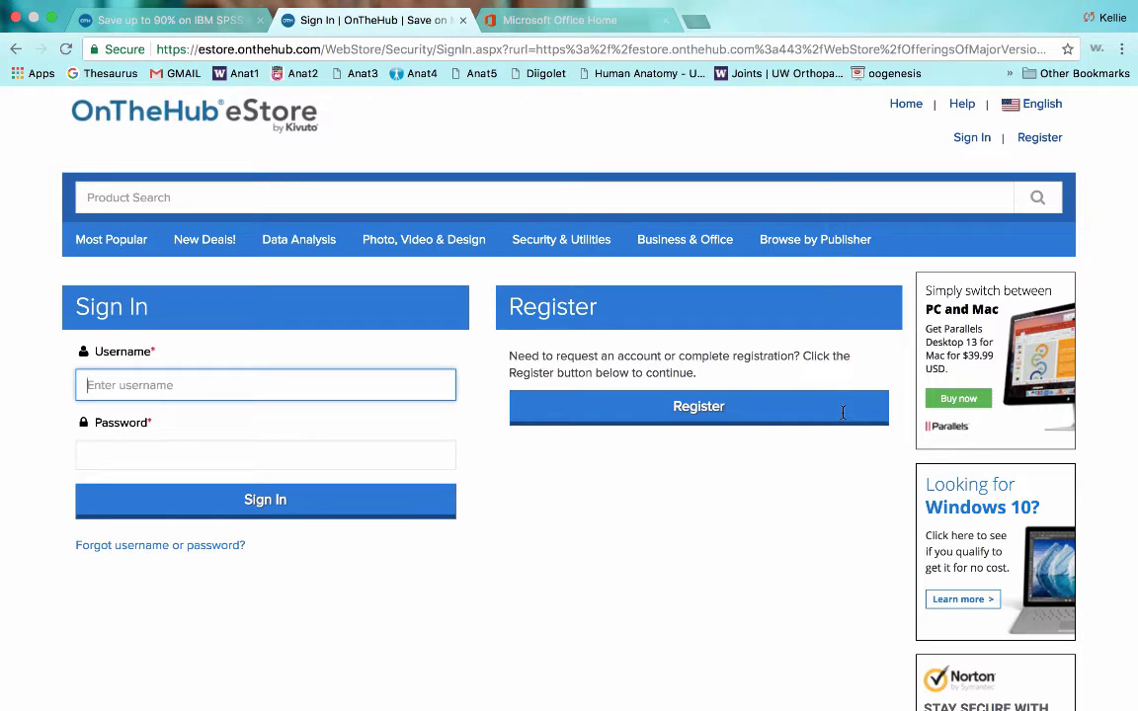
click(705, 409)
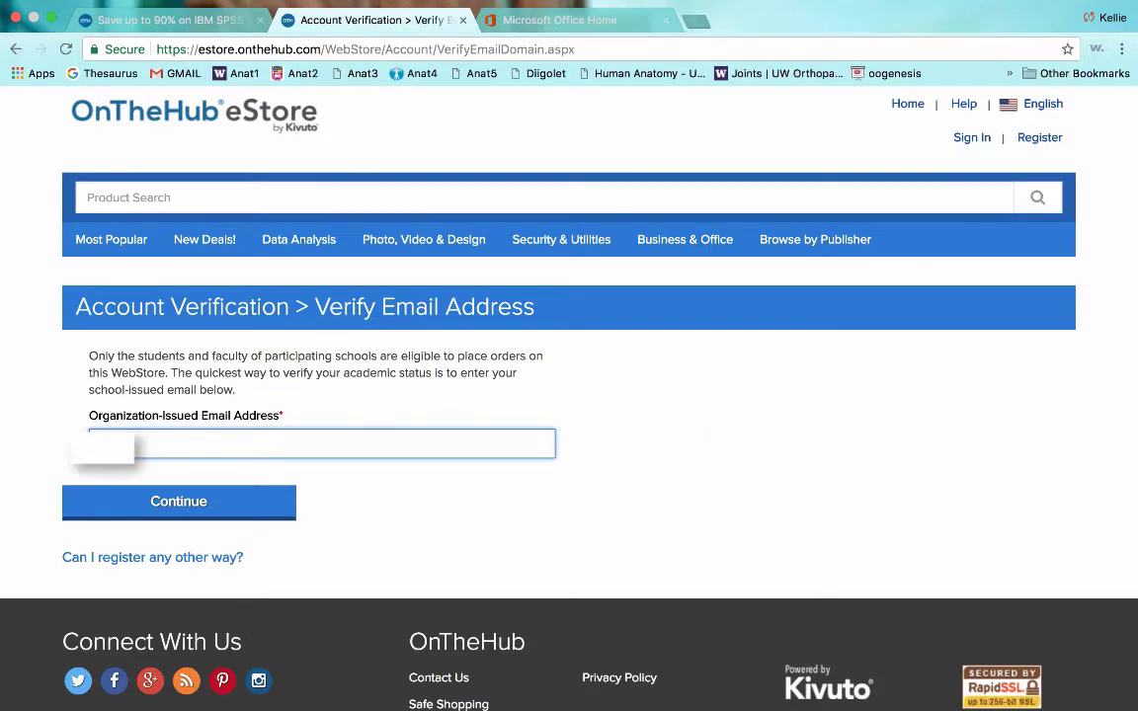
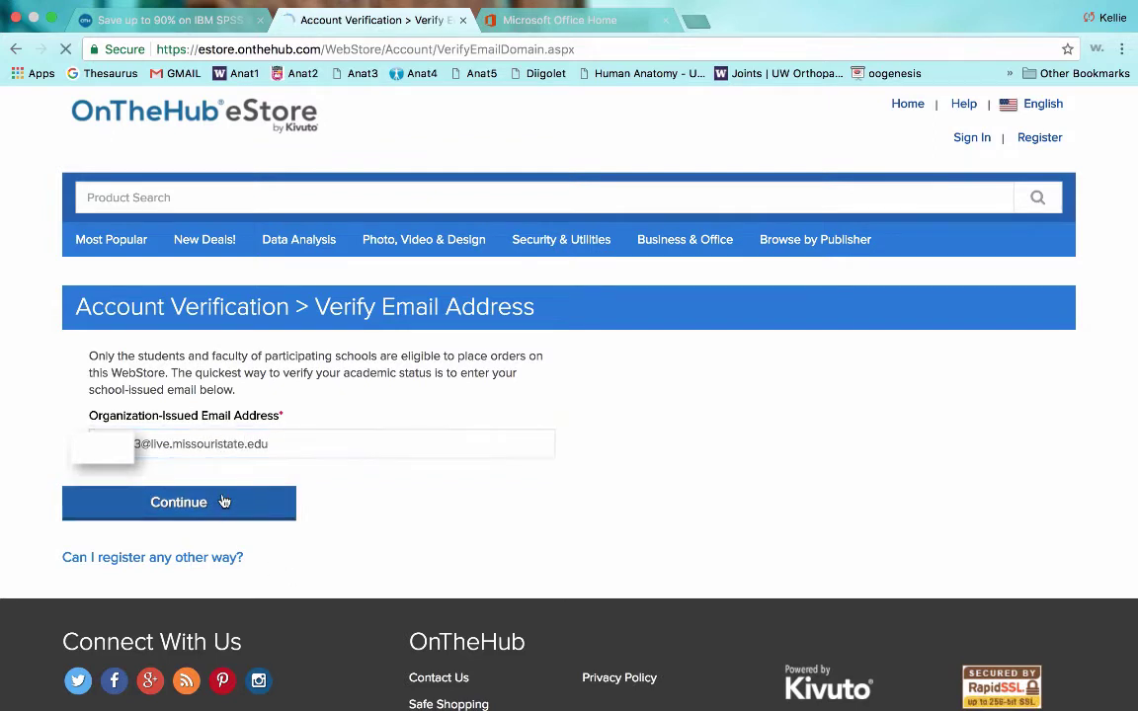
click(224, 501)
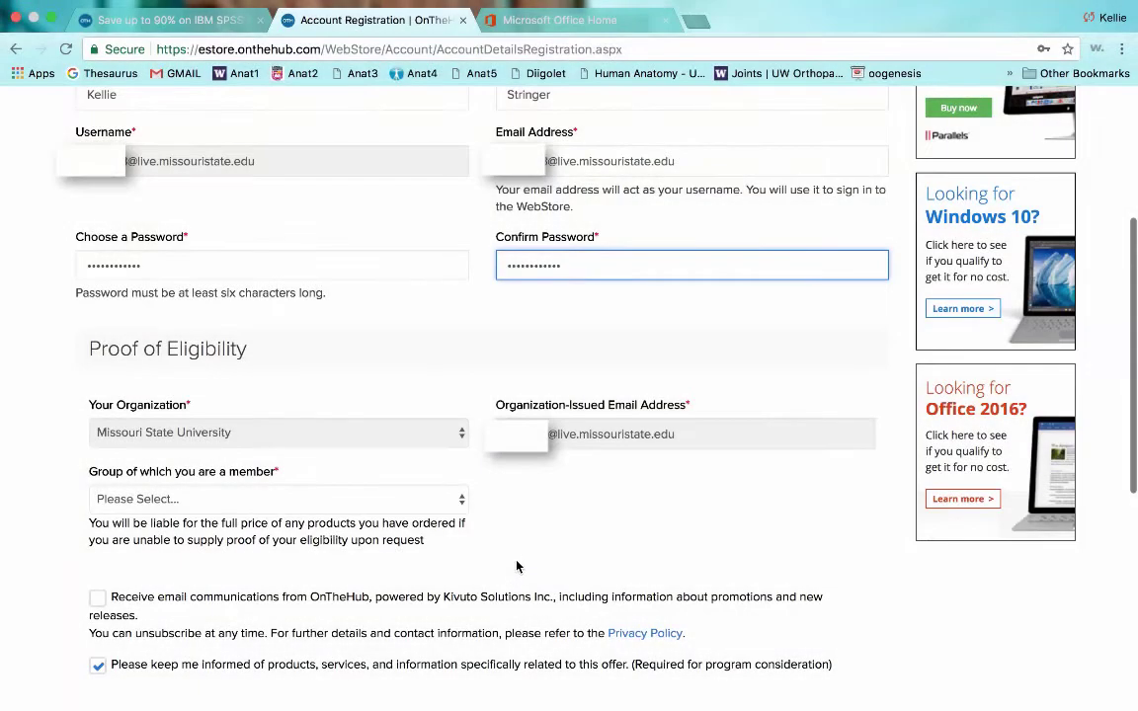
- Register the account in the Students member group and save the profile answers
click(464, 501)
click(395, 516)
scroll(586, 552, down, 2)
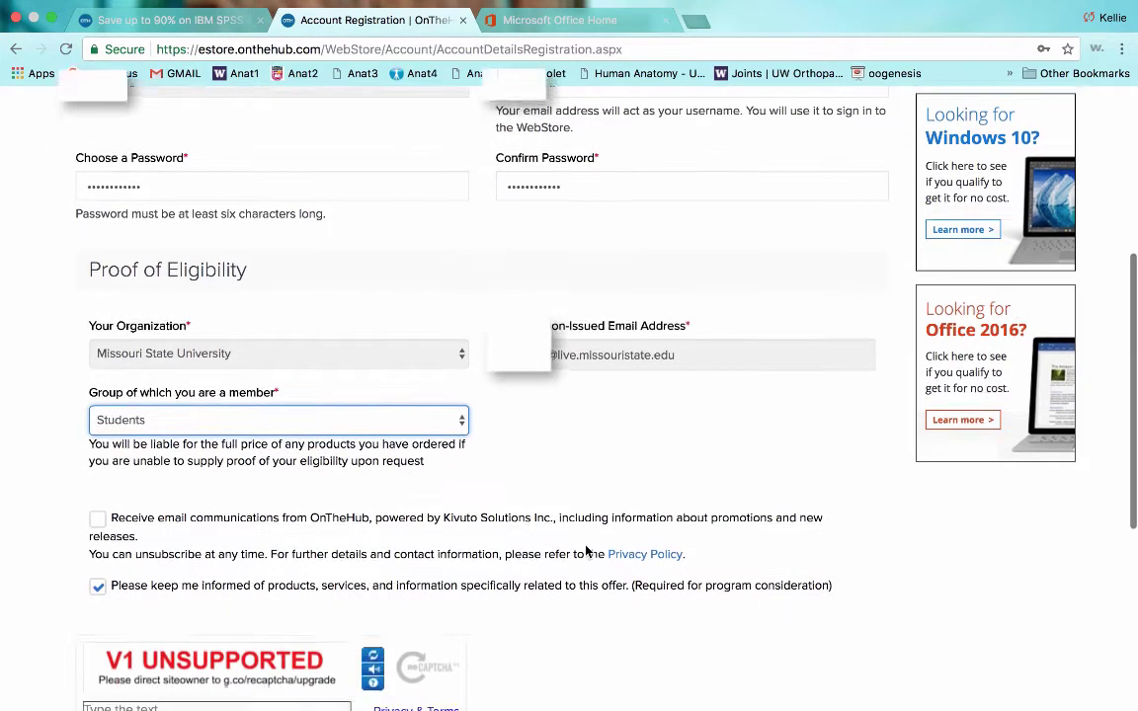
scroll(527, 490, down, 2)
scroll(526, 490, down, 3)
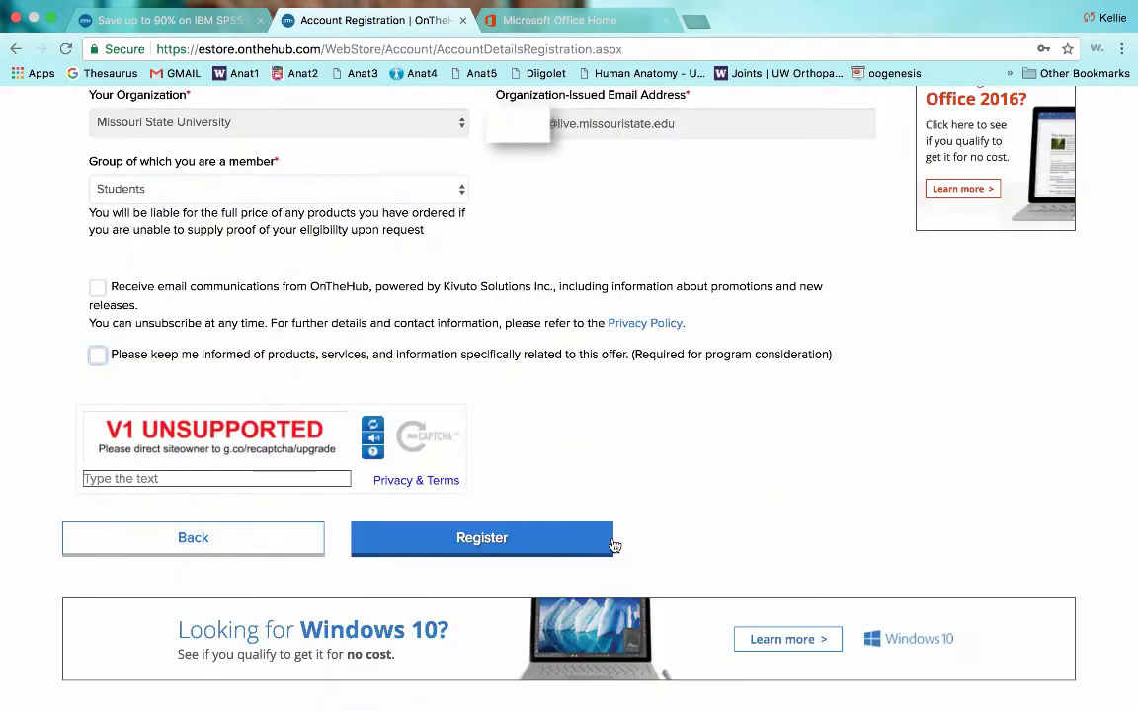
click(498, 543)
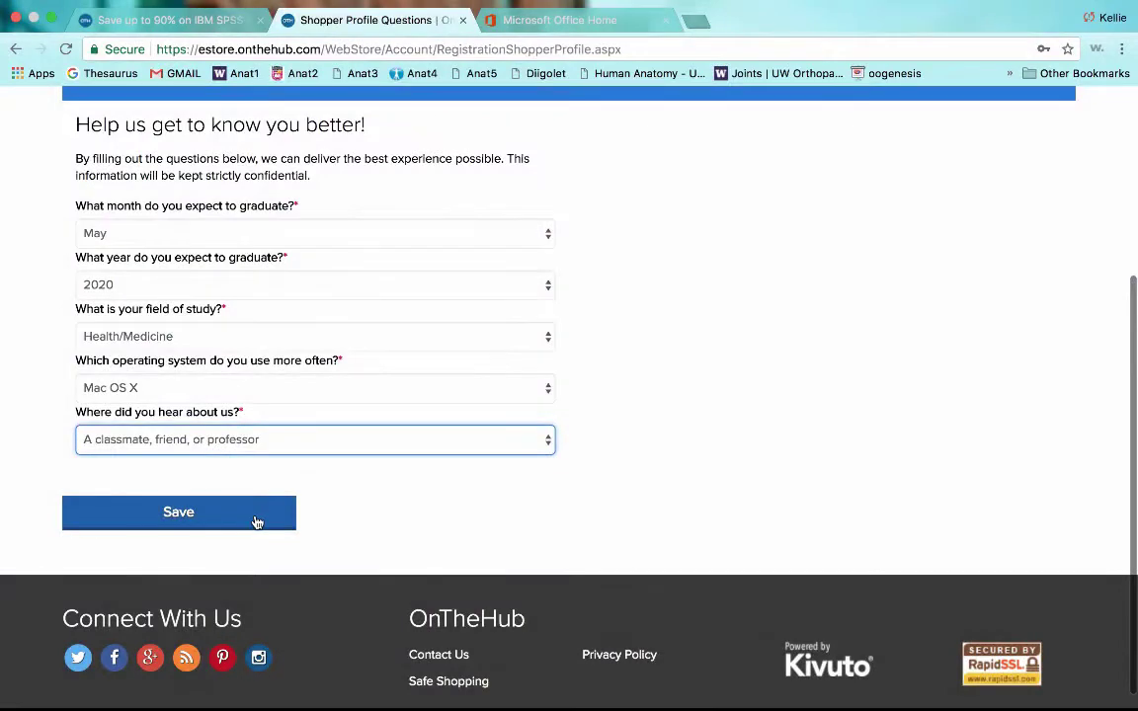
click(255, 521)
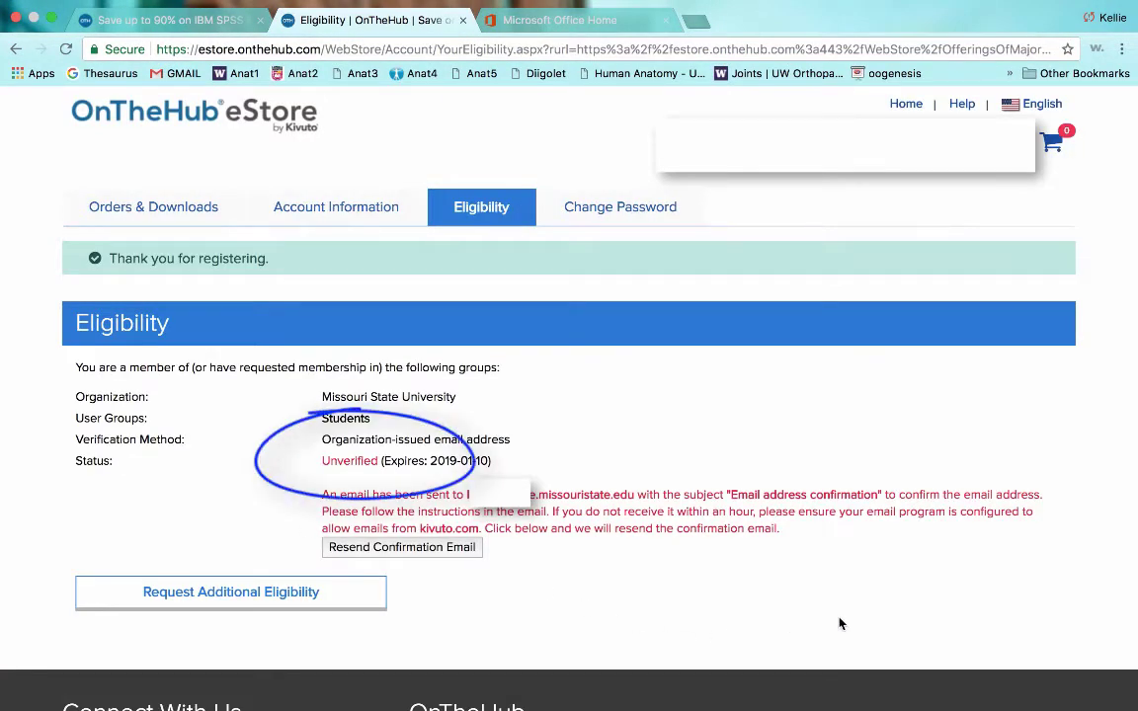
- Open OnTheHub's 'Email address confirmation' message in Outlook and follow its verification link
click(593, 20)
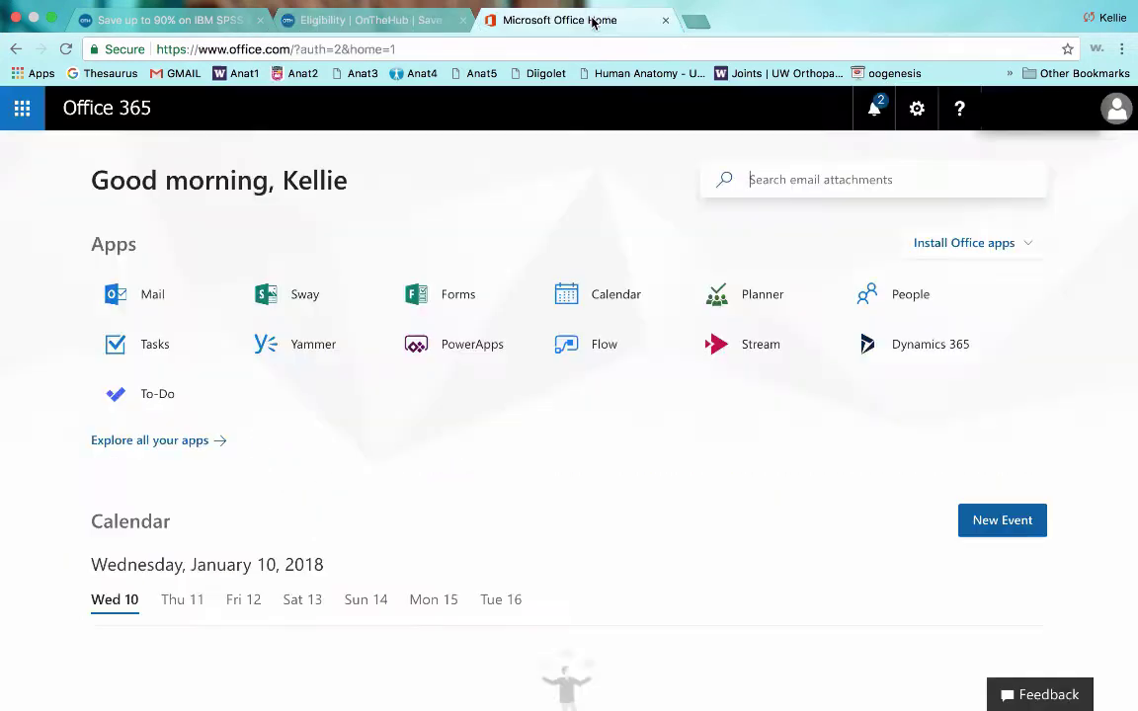
click(144, 306)
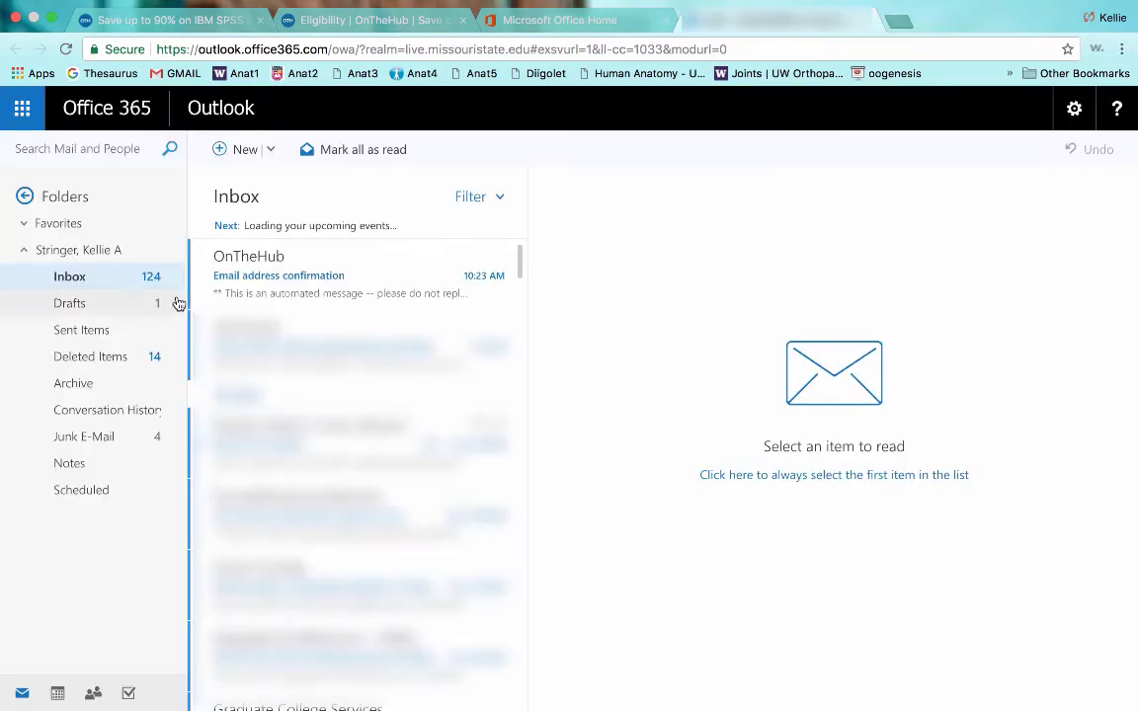
click(325, 282)
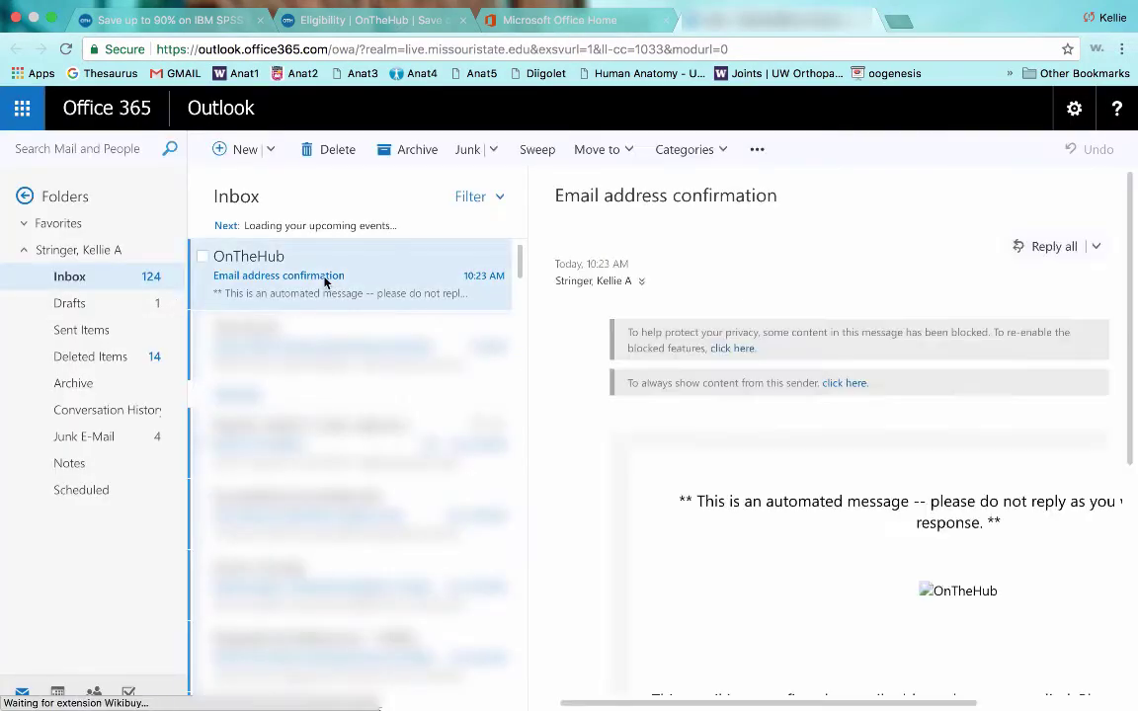
scroll(574, 435, down, 3)
scroll(574, 435, down, 3)
scroll(574, 432, right, 2)
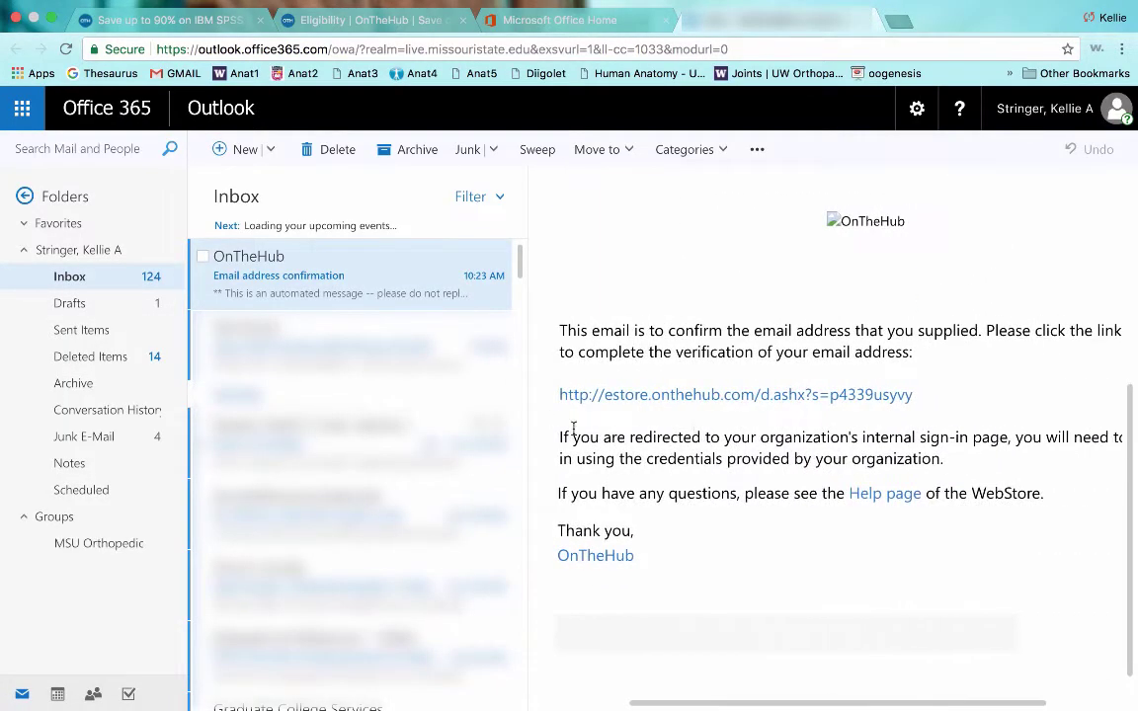
click(750, 398)
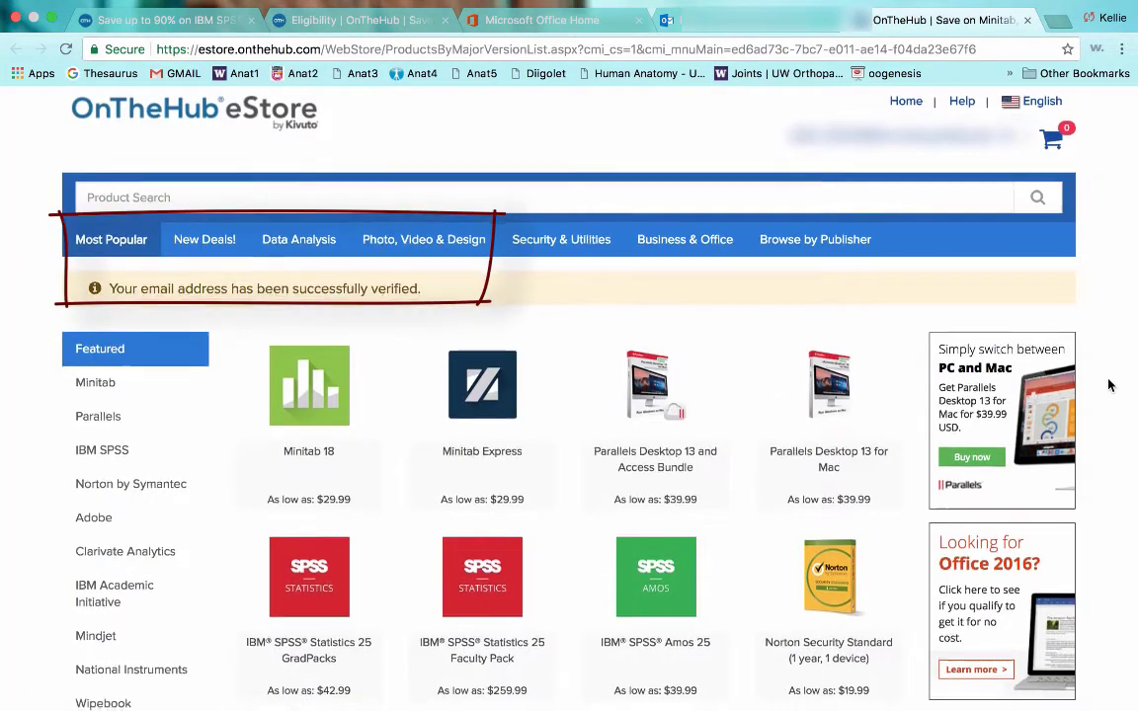
- Open the IBM SPSS Statistics 25 GradPacks product page
scroll(1108, 385, down, 1)
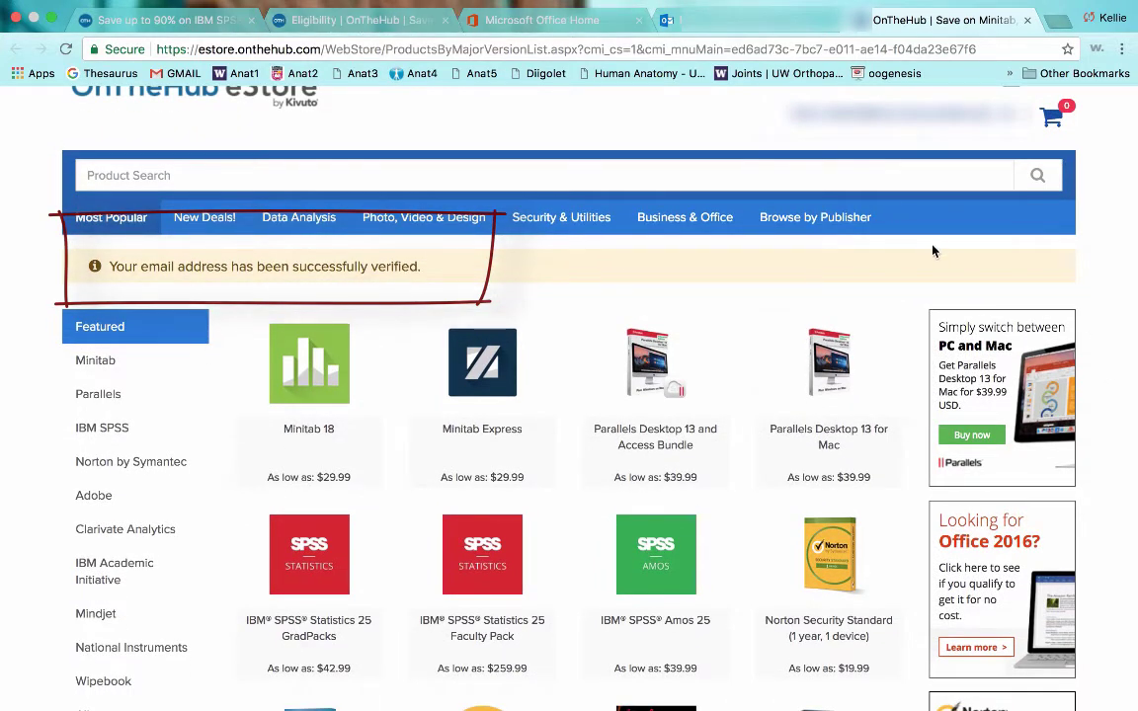
scroll(931, 252, down, 6)
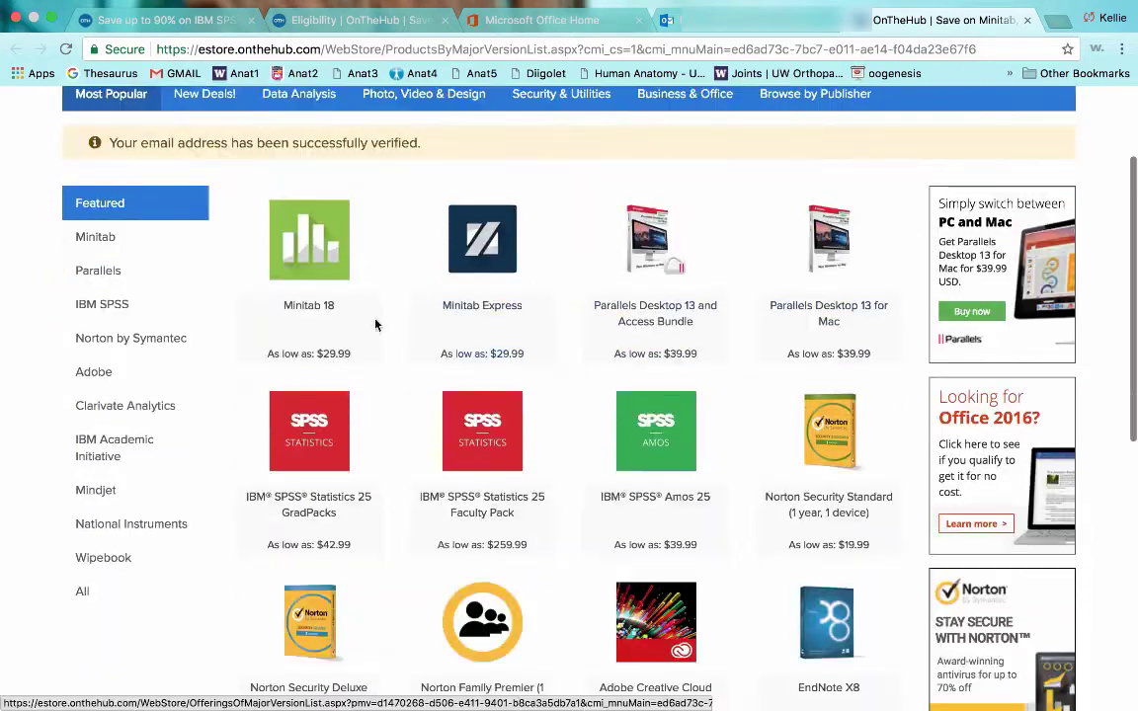
click(320, 463)
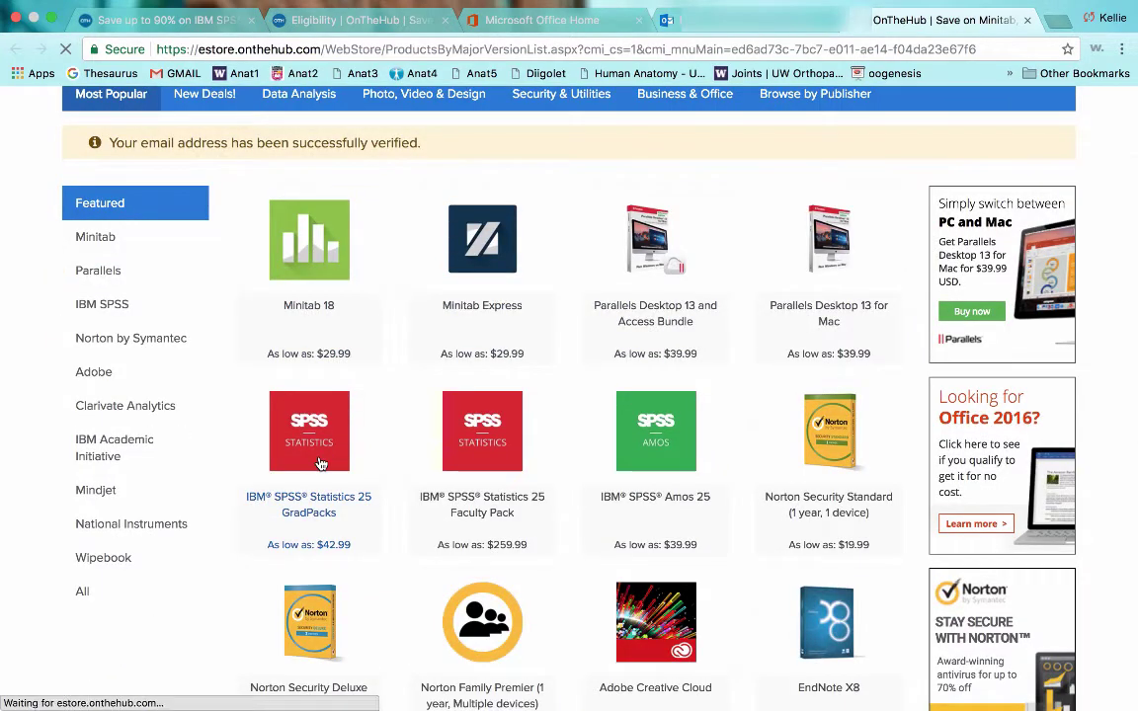
scroll(229, 494, down, 2)
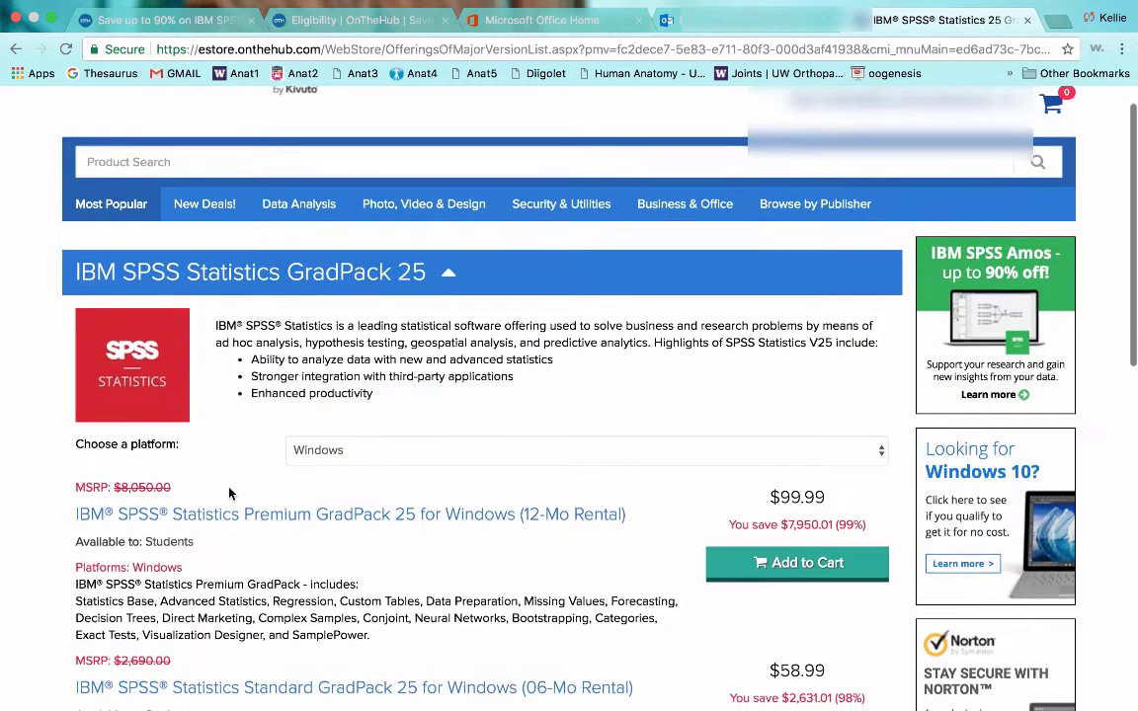
scroll(229, 494, down, 1)
scroll(232, 492, down, 1)
scroll(479, 442, down, 2)
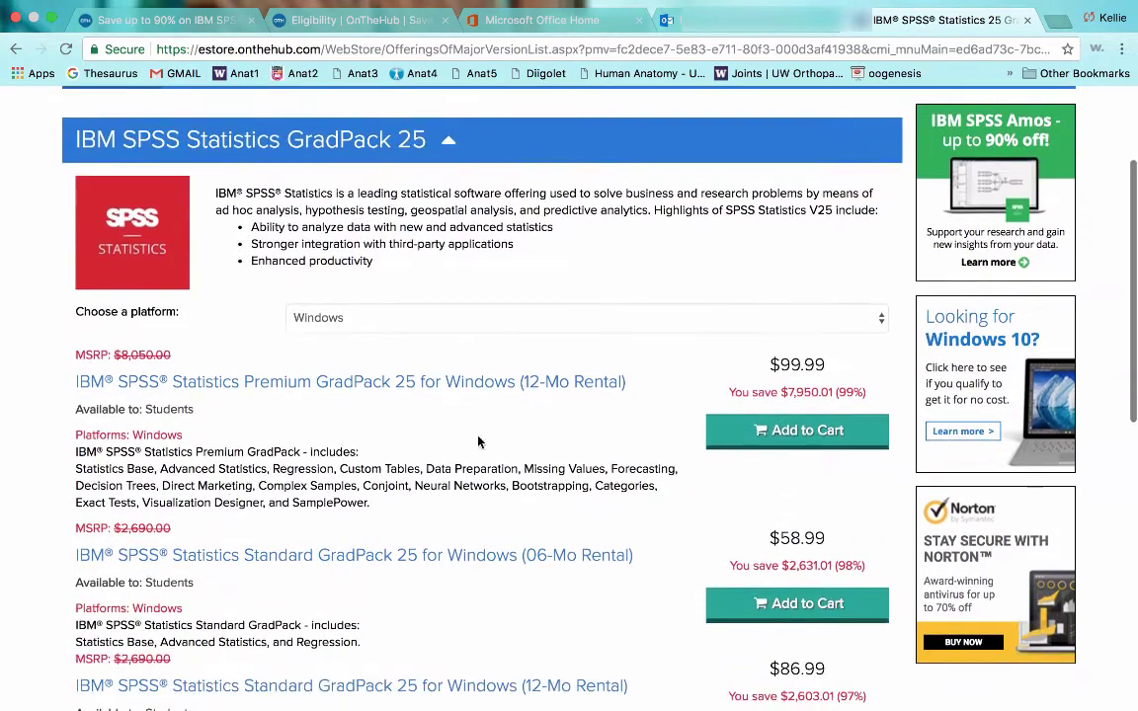
- Choose the Mac platform and add the $42.99 Base 06-Mo Rental to the cart
click(774, 317)
click(769, 336)
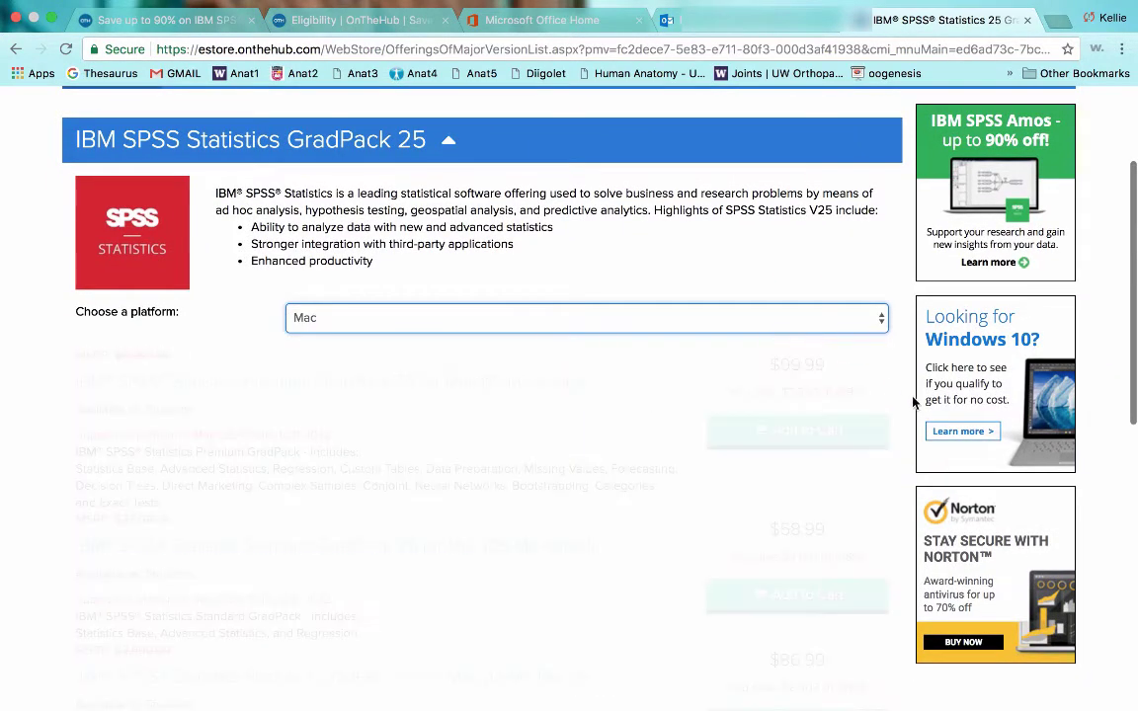
scroll(913, 403, down, 2)
scroll(913, 403, down, 5)
scroll(913, 403, down, 2)
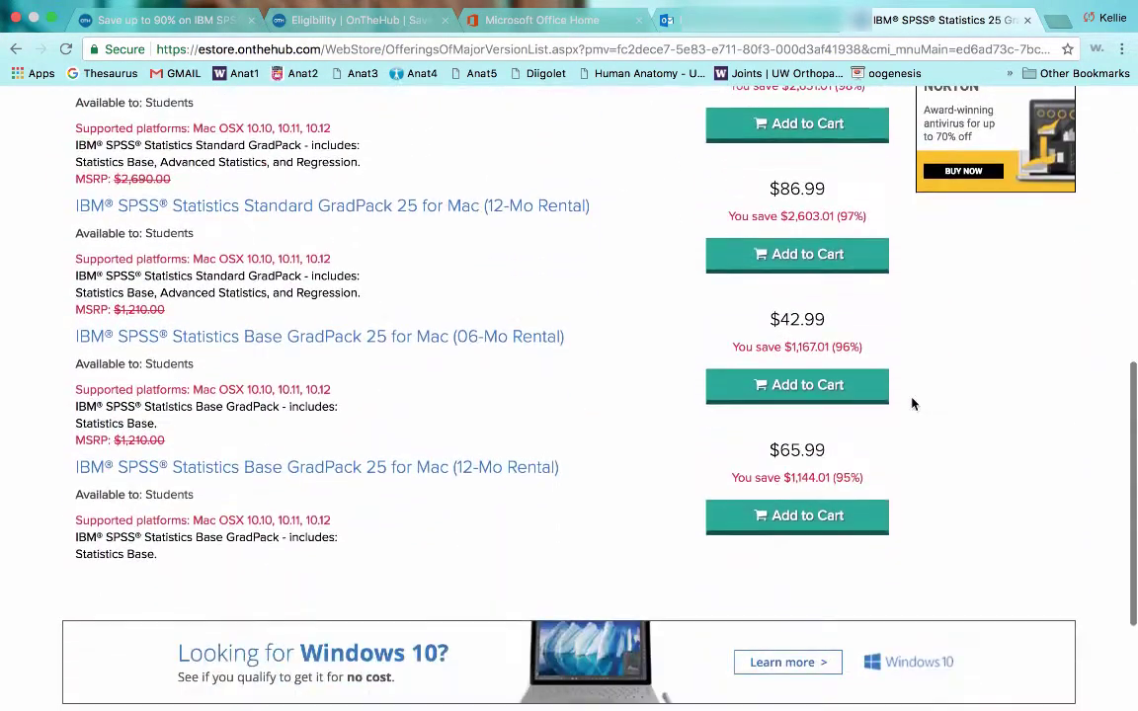
click(856, 388)
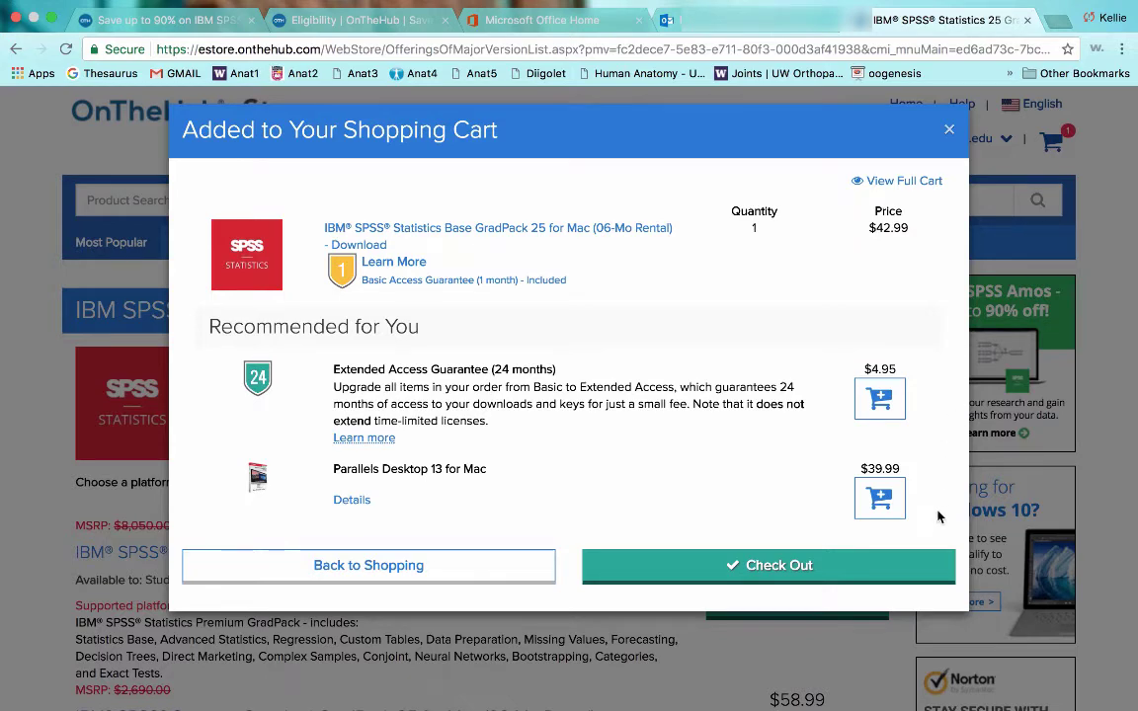
- Start checkout and accept the SPSS license agreement after reading through it
click(904, 583)
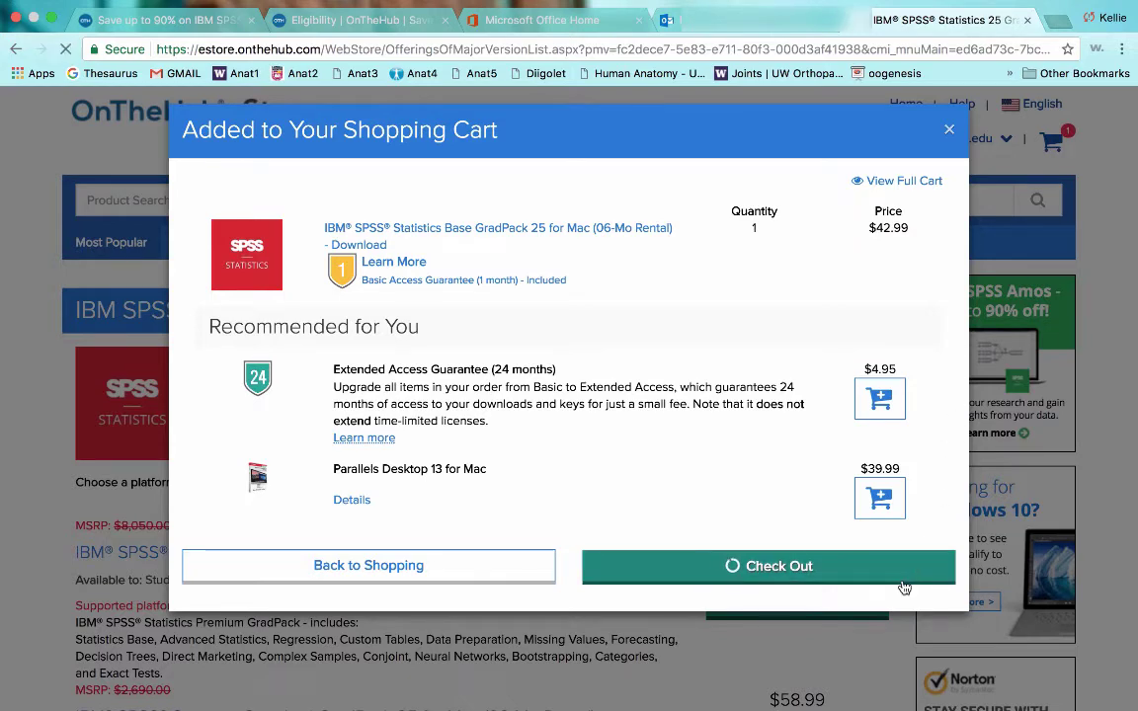
scroll(904, 588, down, 2)
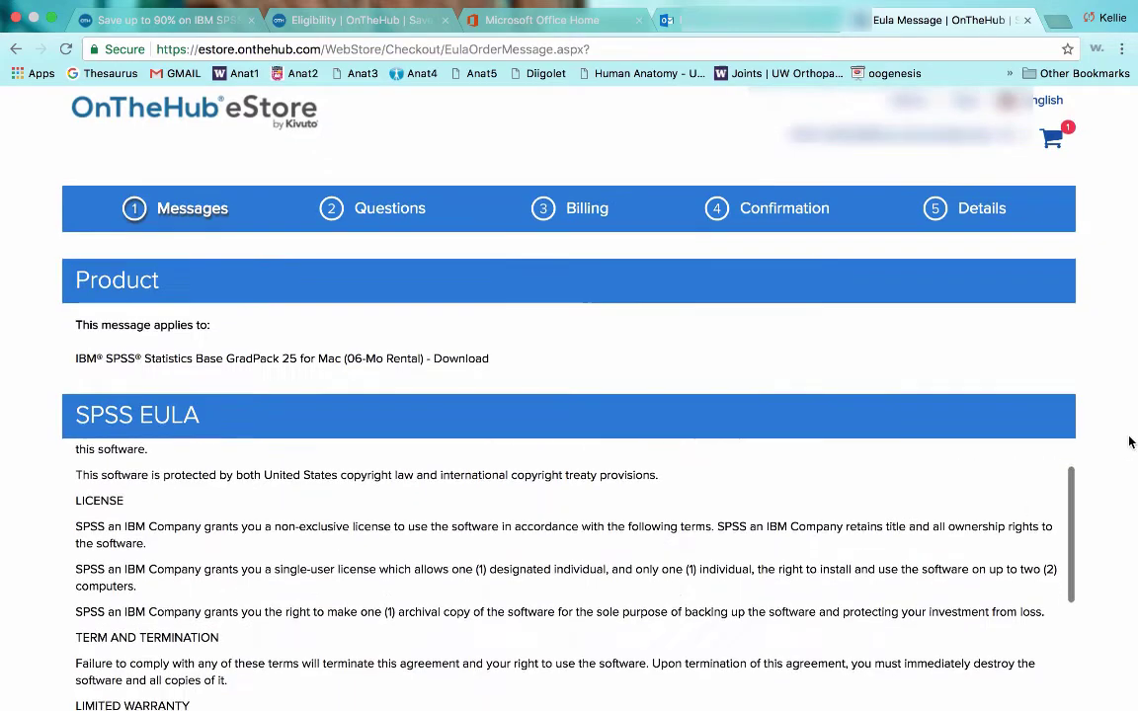
scroll(904, 588, down, 3)
scroll(948, 524, down, 2)
scroll(1014, 450, down, 1)
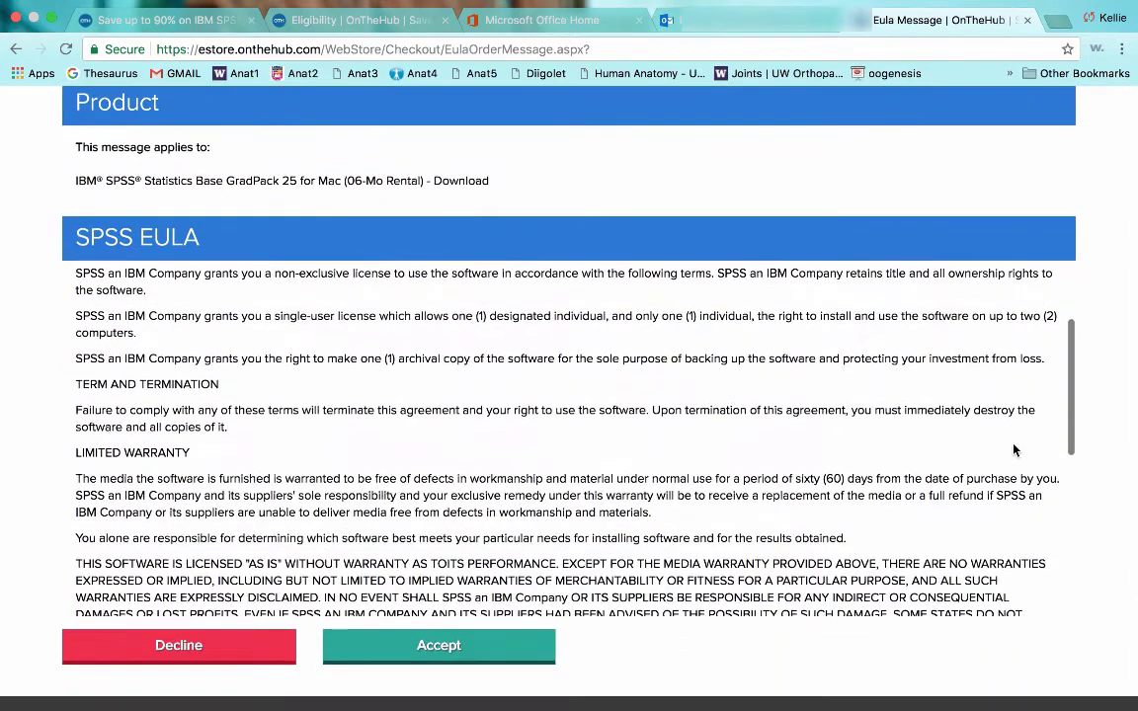
scroll(1014, 448, down, 2)
scroll(1014, 447, down, 2)
scroll(1014, 445, down, 2)
scroll(1014, 444, down, 1)
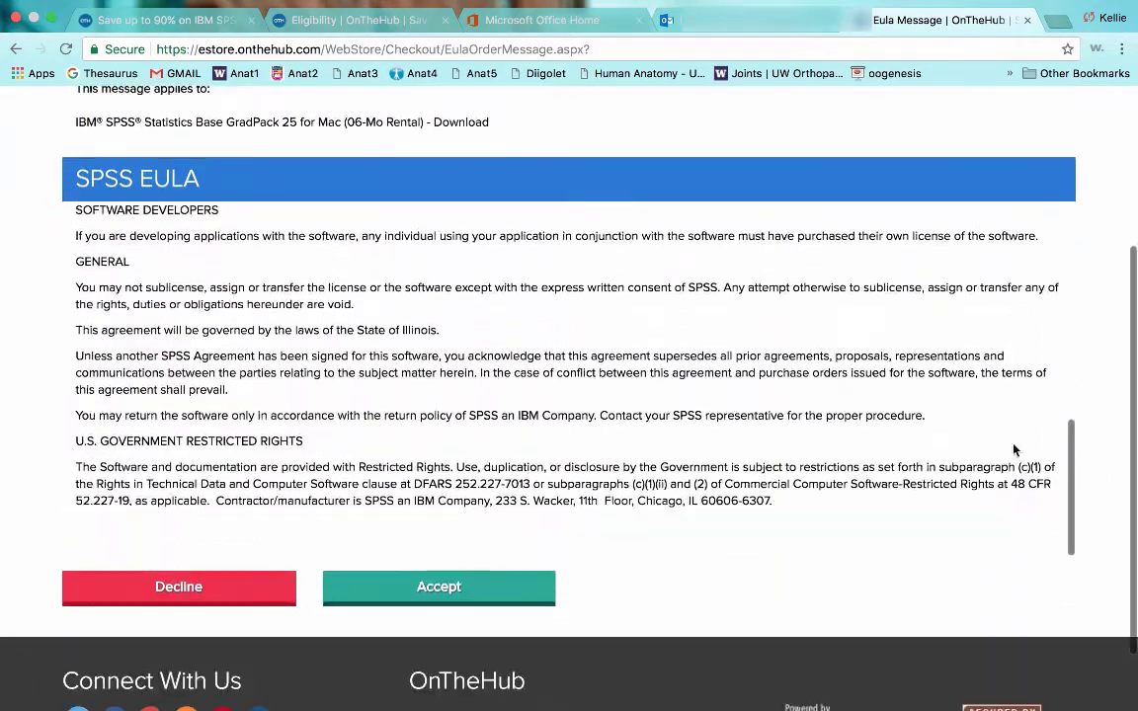
click(447, 588)
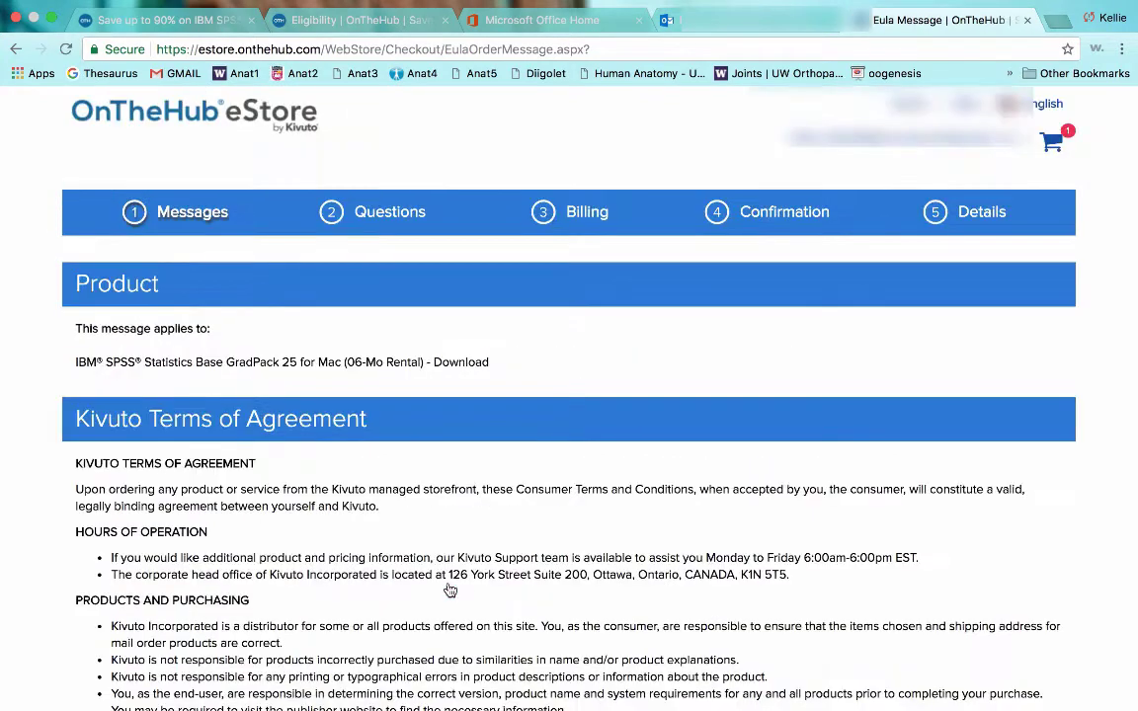
- Scroll through the Kivuto terms of agreement
scroll(1091, 495, down, 2)
scroll(1091, 495, down, 1)
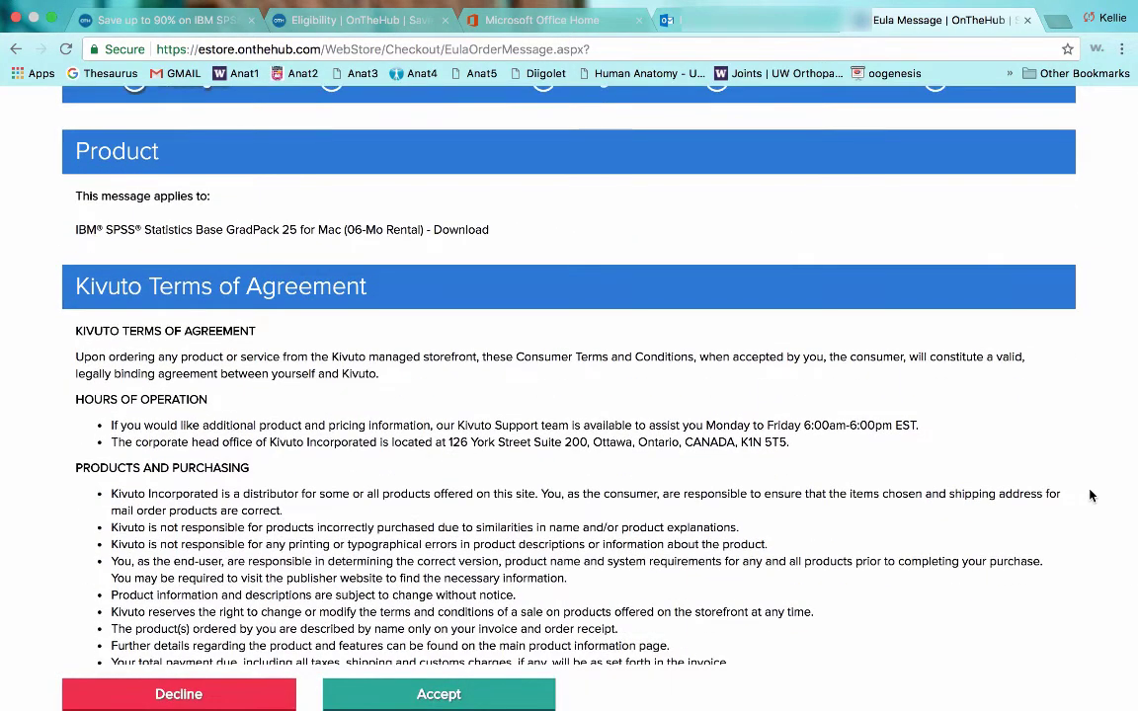
scroll(1091, 495, down, 2)
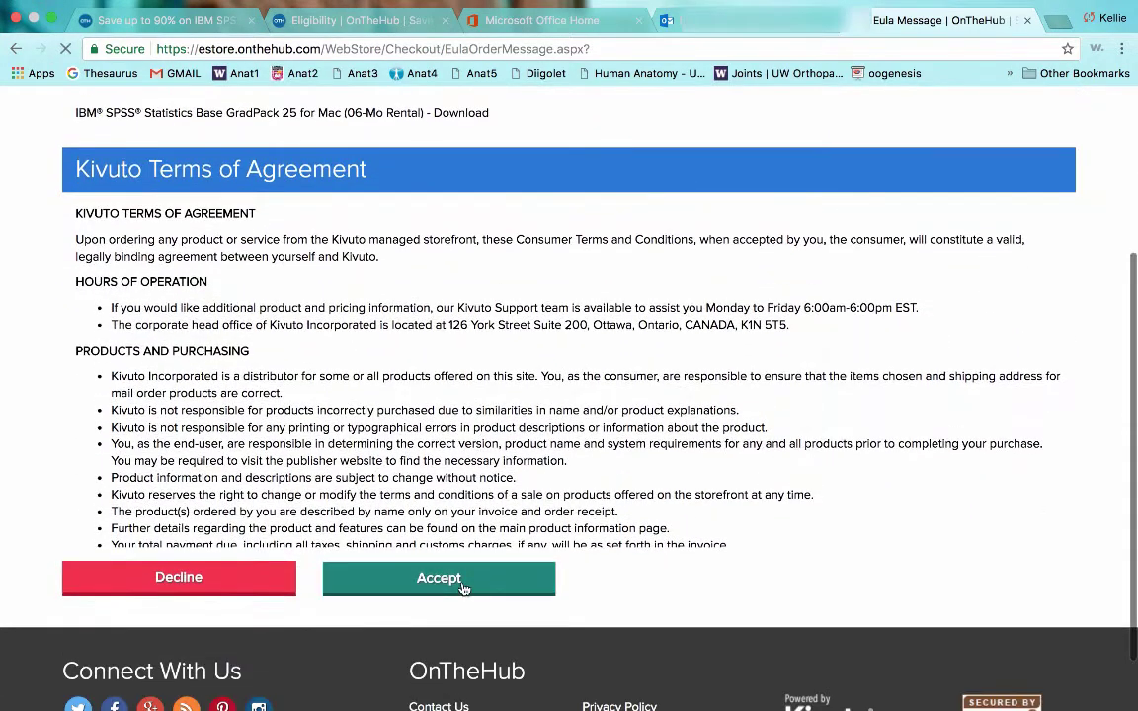
- Accept the Kivuto terms, enter billing and credit card details, and place the $42.99 order
click(461, 583)
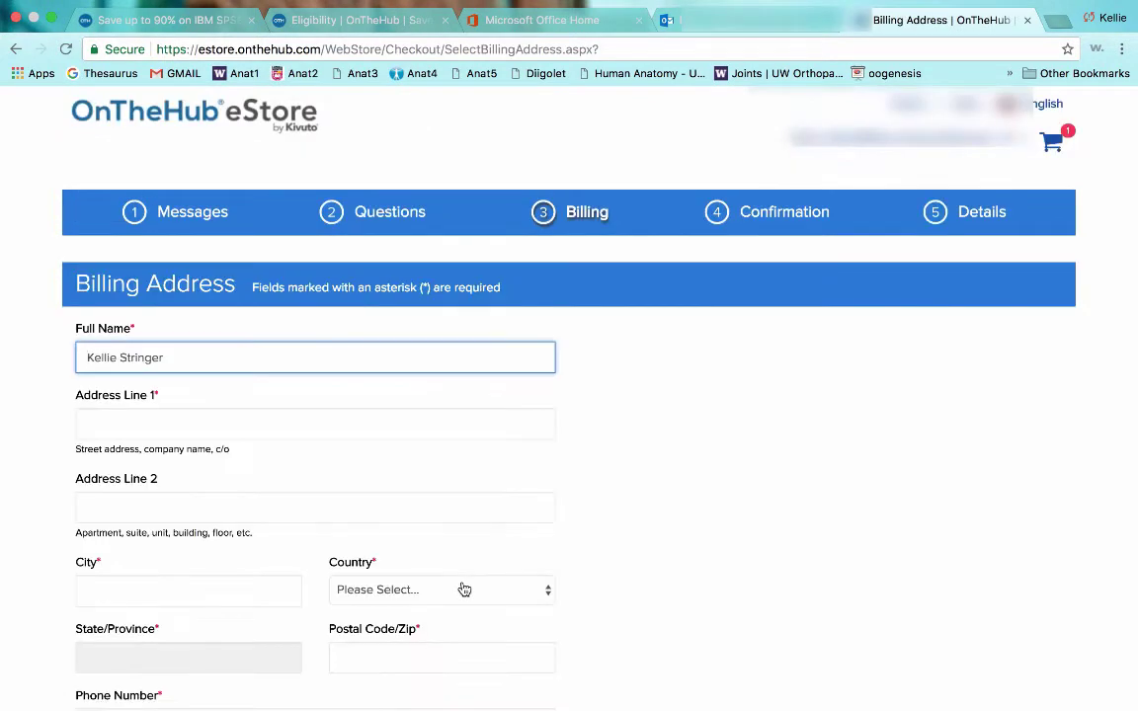
scroll(660, 543, down, 1)
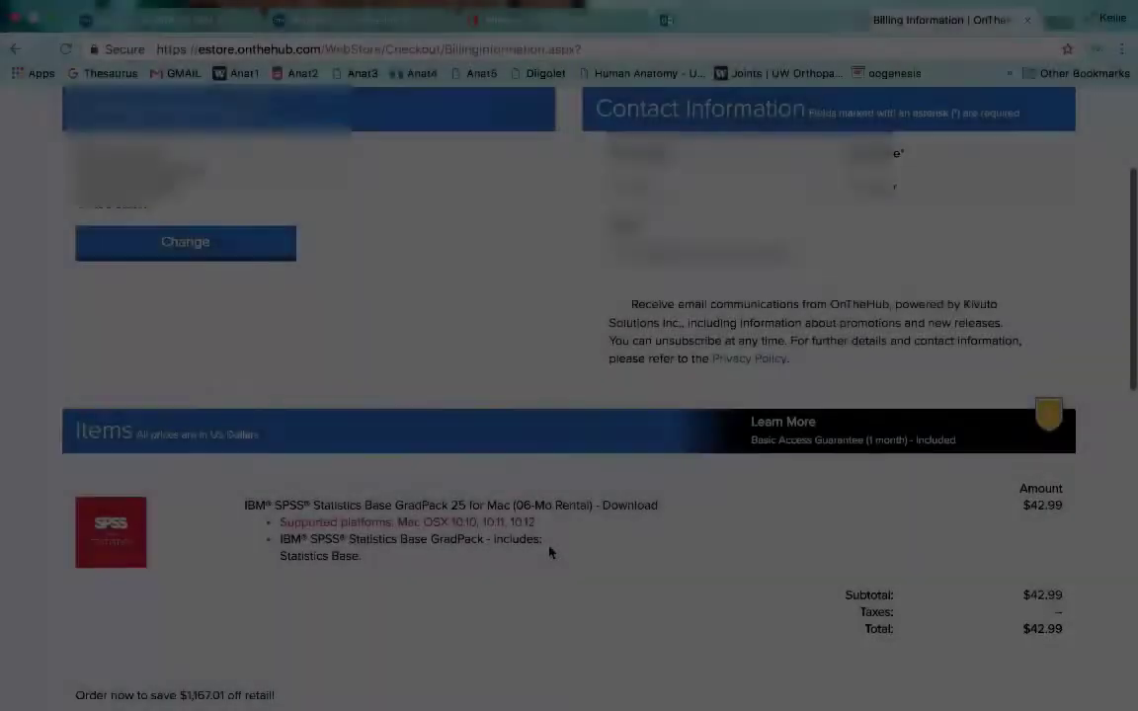
scroll(551, 553, down, 3)
scroll(550, 553, down, 4)
scroll(550, 553, down, 3)
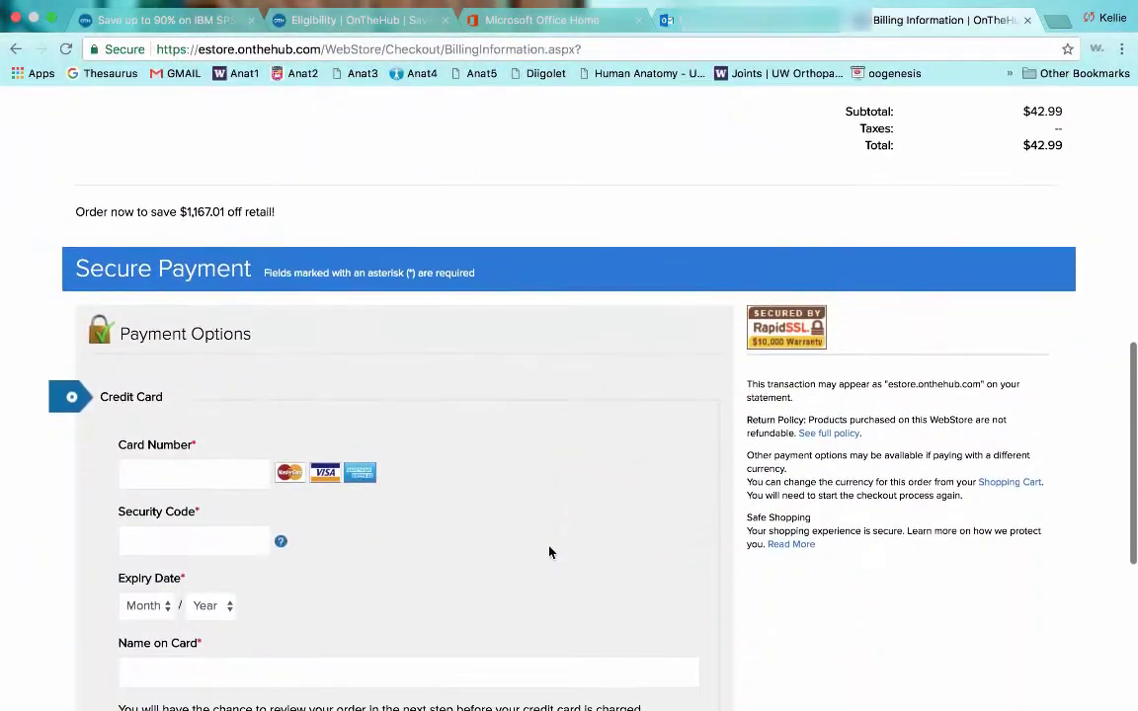
scroll(395, 494, down, 2)
click(200, 395)
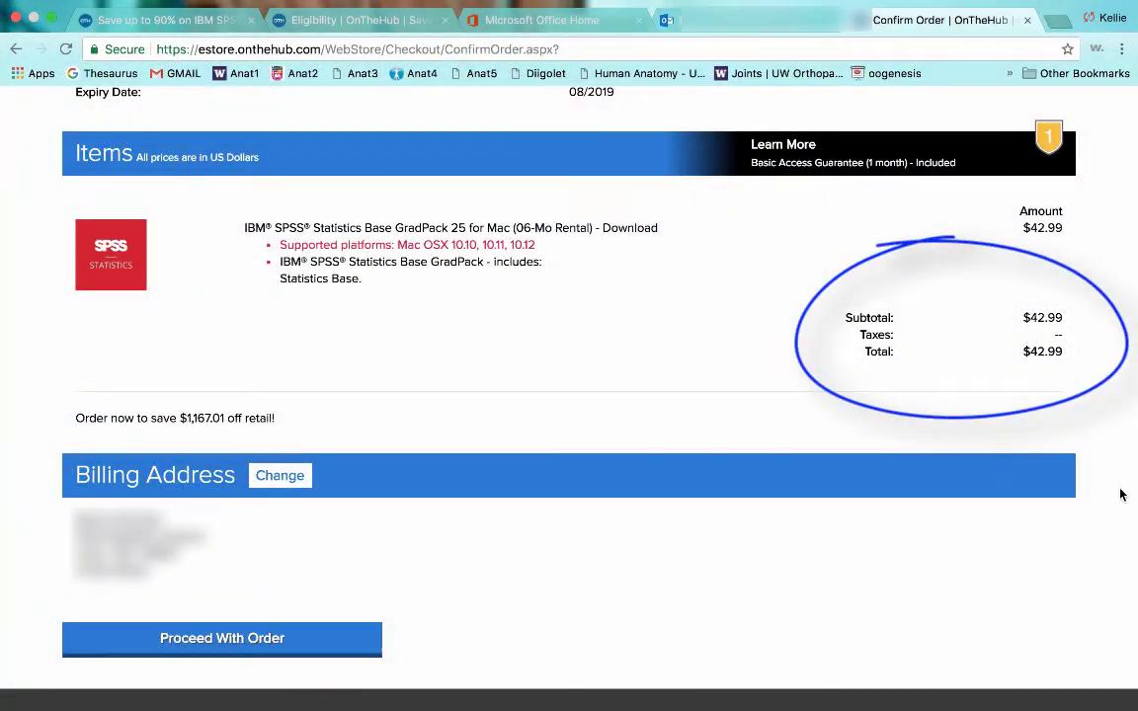
click(338, 644)
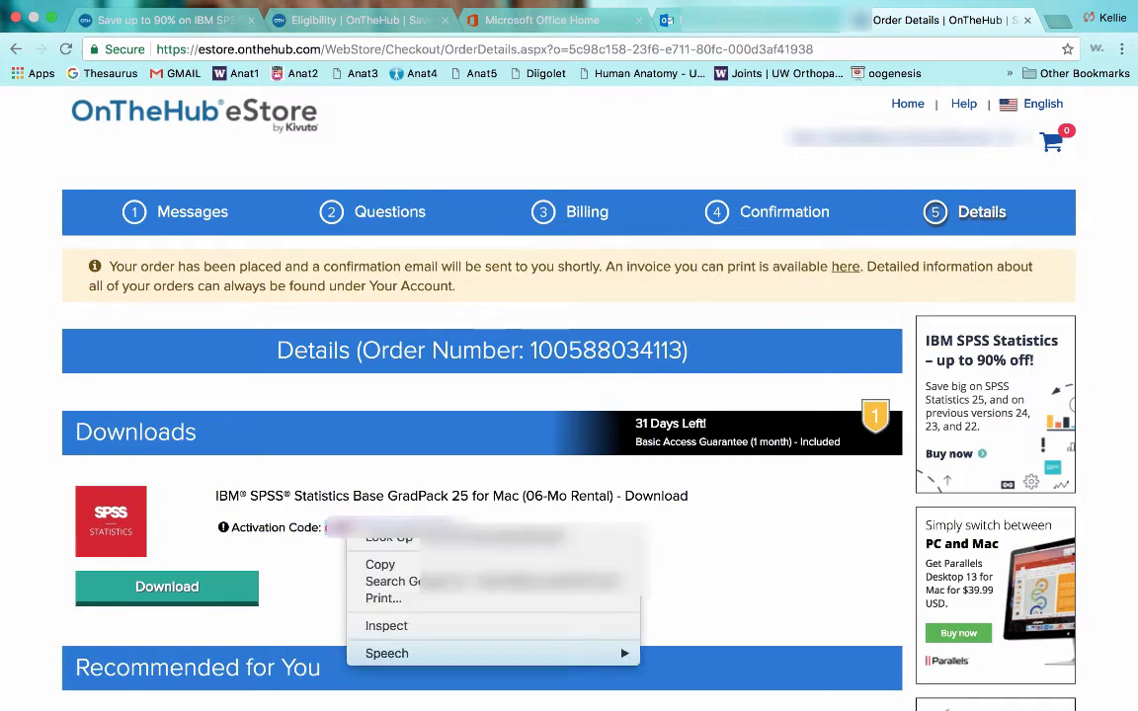
- Copy the order's activation code and open the SPSS Base GradPack 25 for Mac download page
click(379, 564)
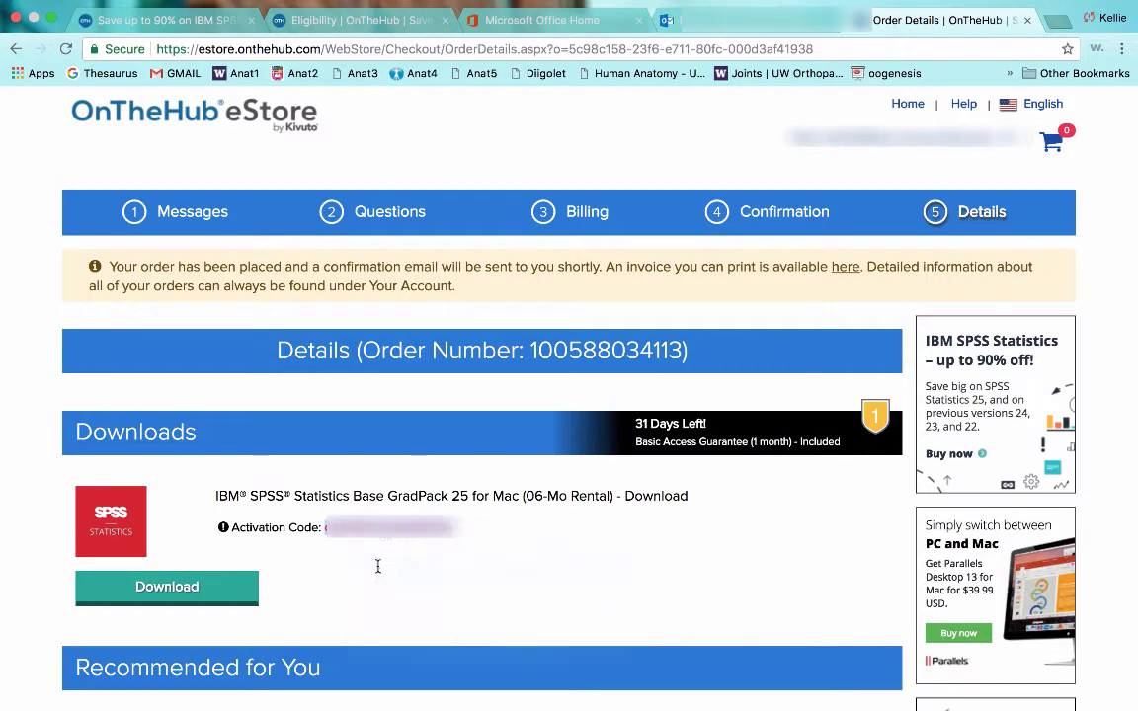
click(244, 589)
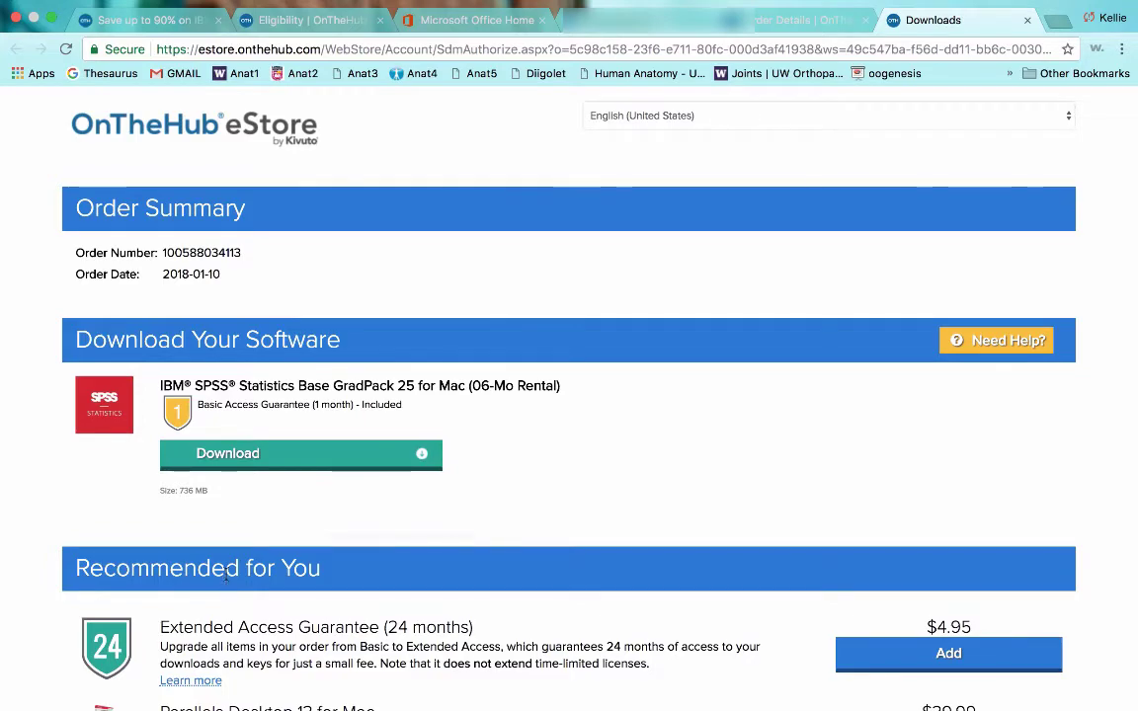
- Download the 736 MB SPSS Statistics 25 Mac installer .dmg
click(265, 464)
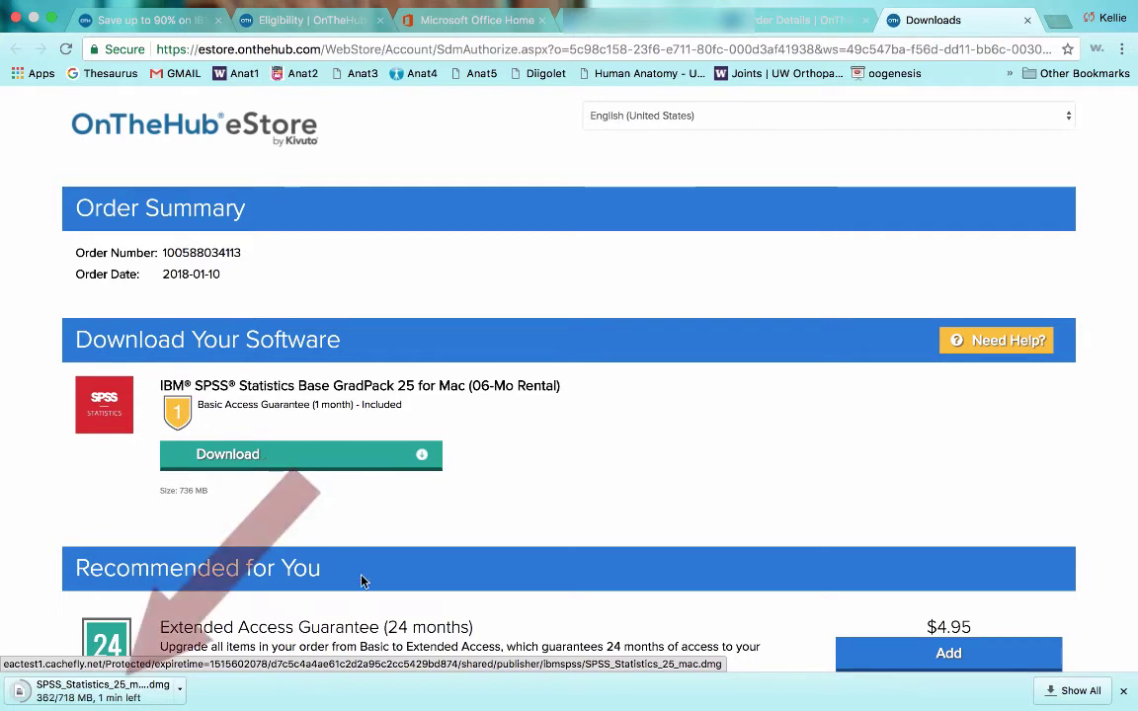
- Mount the SPSS disk image and run SPSS_Statistics_Installer, approving the Open and helper prompts
click(105, 692)
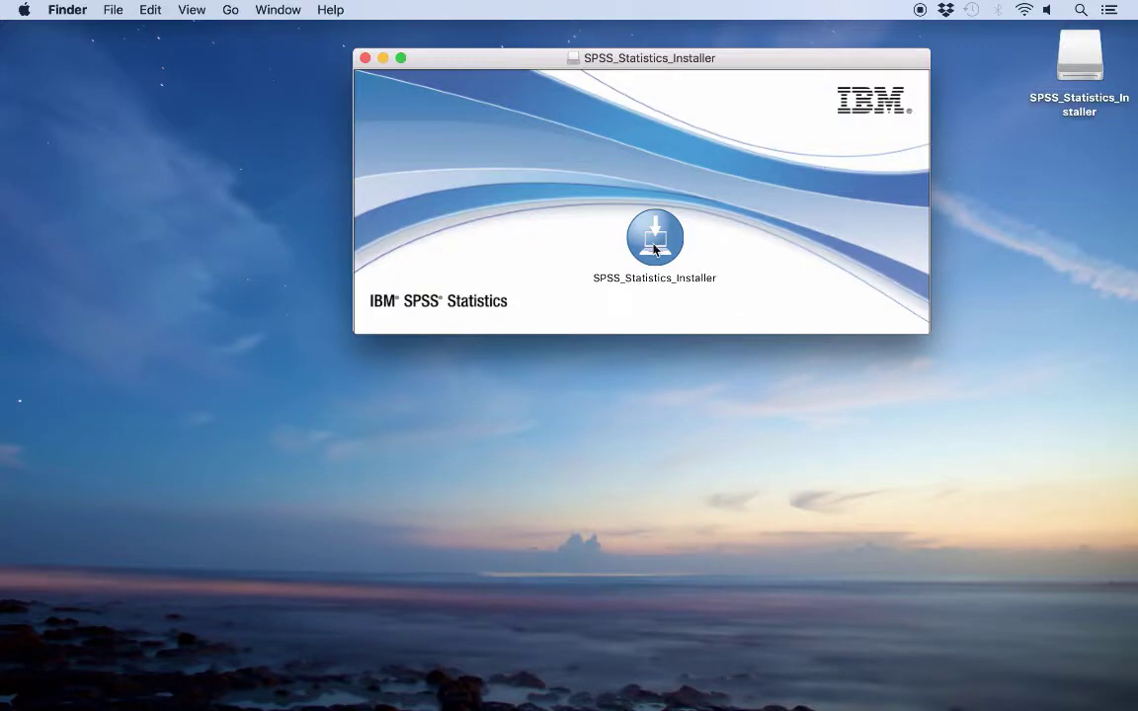
click(656, 246)
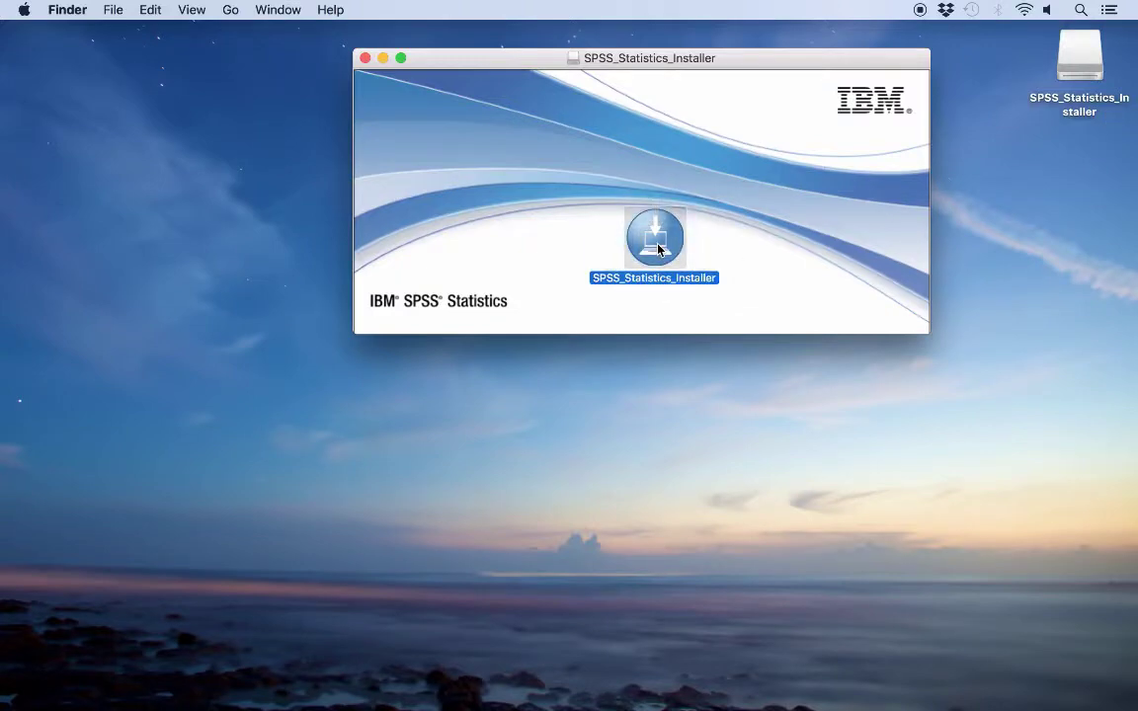
double_click(658, 249)
click(733, 308)
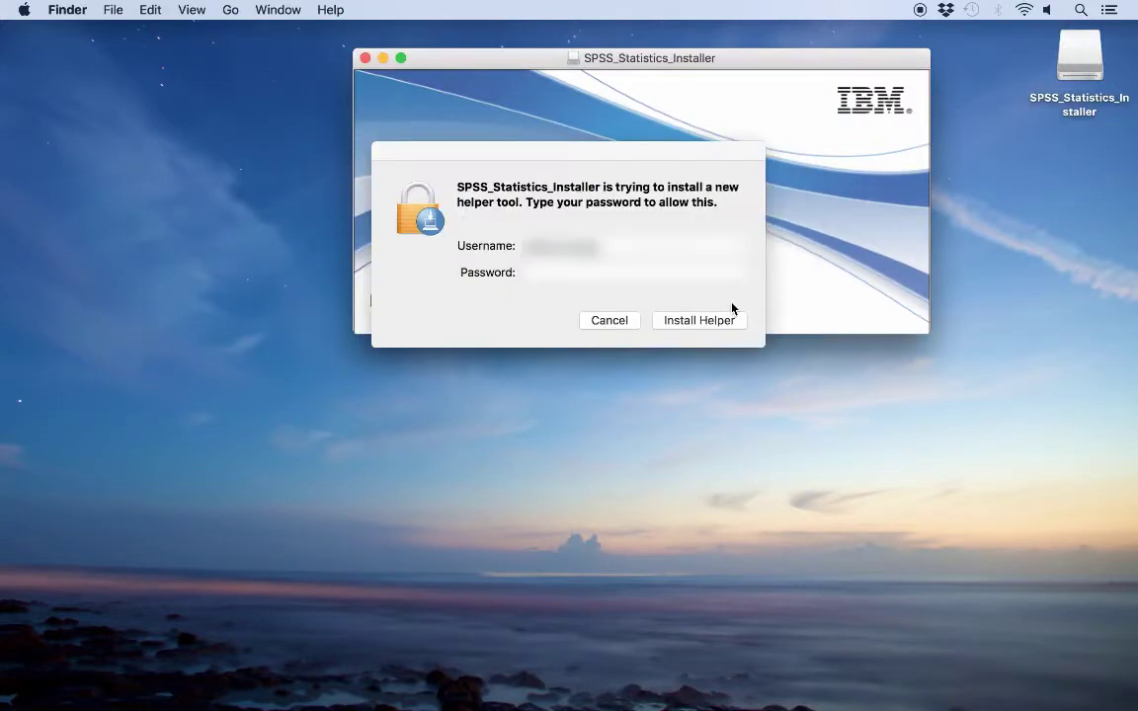
click(724, 321)
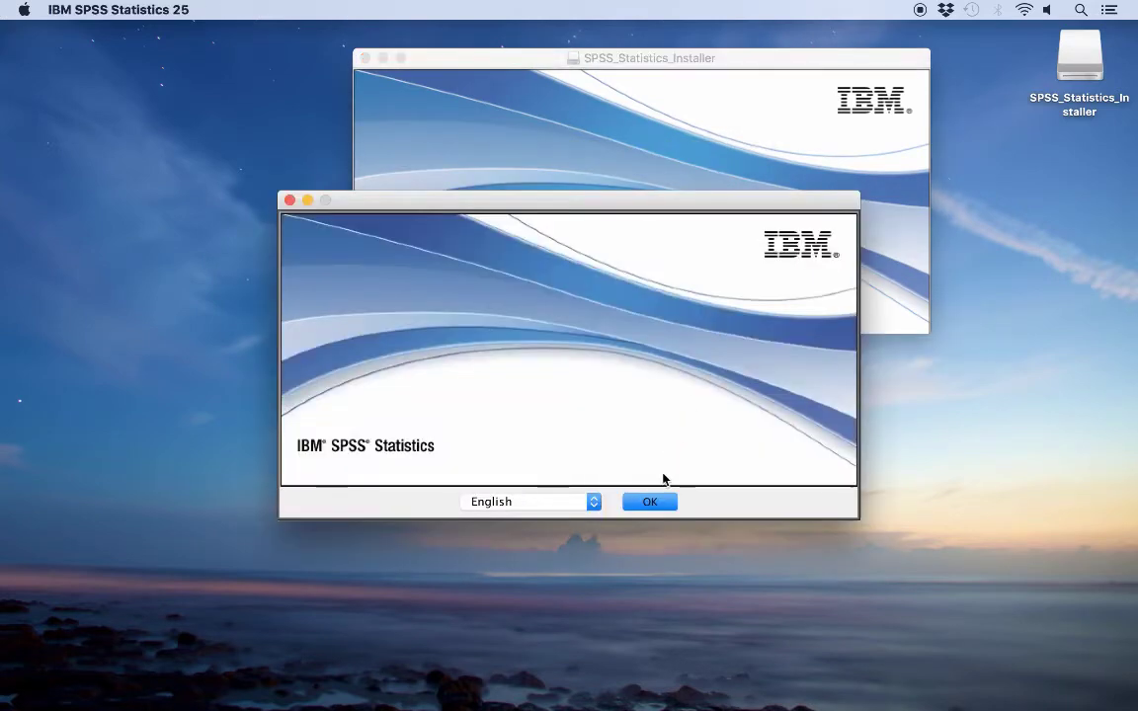
- Choose English, accept the software license, and keep Python Essentials selected
click(660, 503)
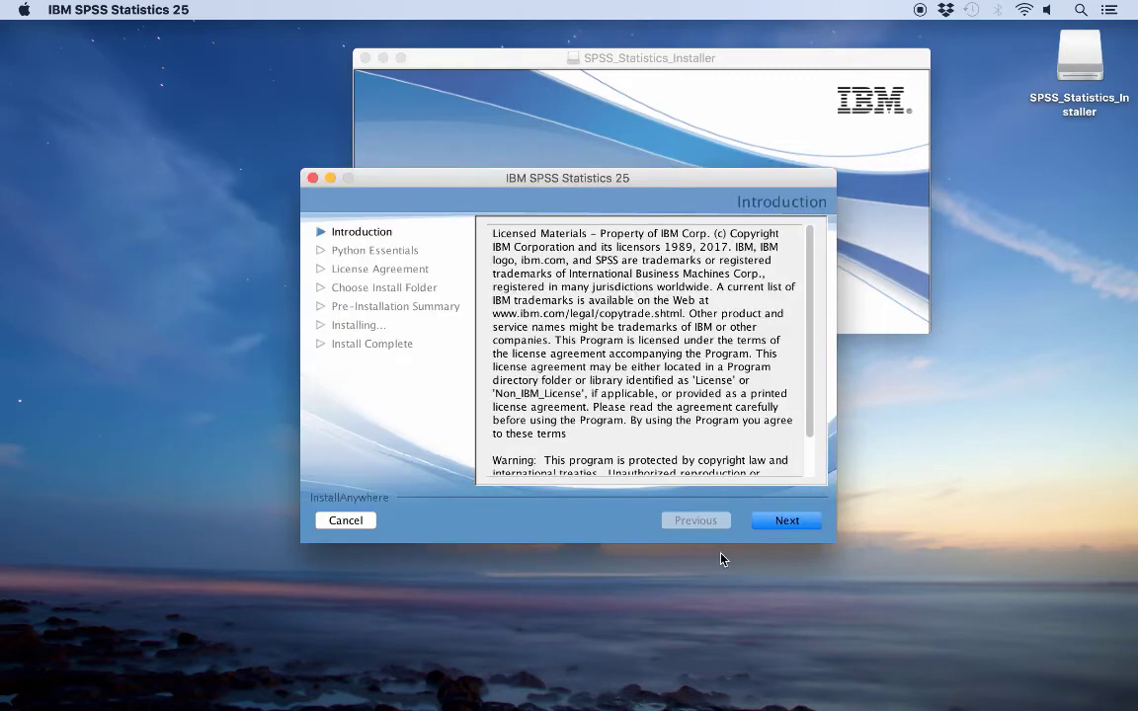
click(787, 522)
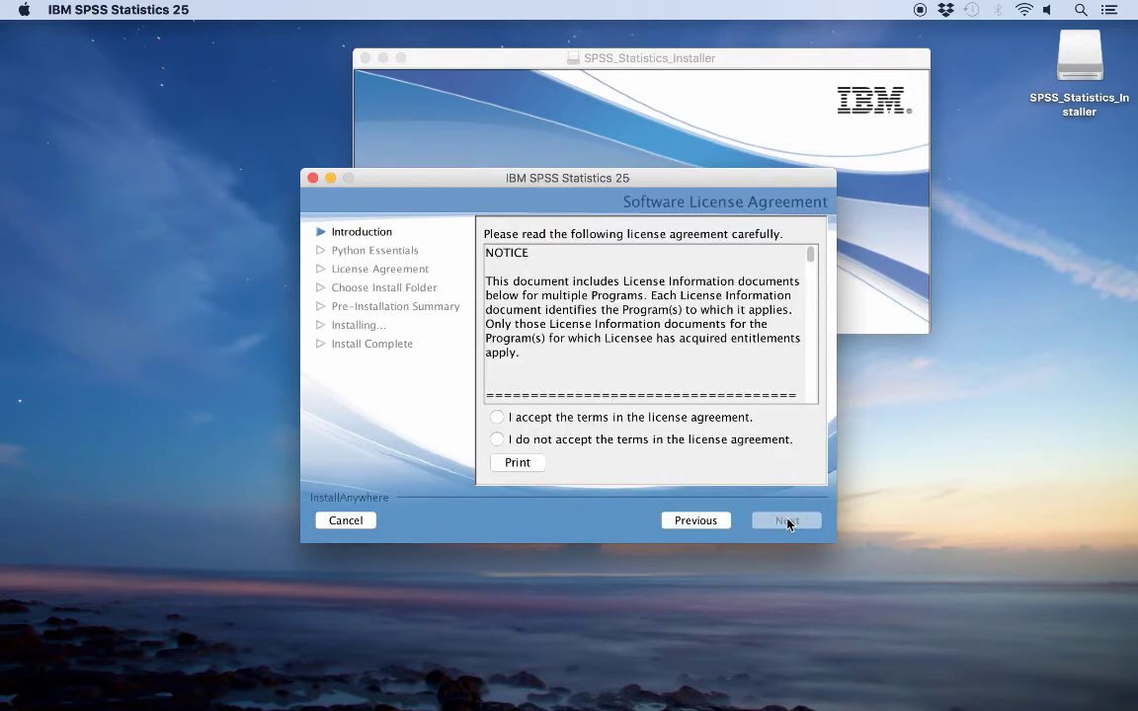
click(701, 419)
click(787, 522)
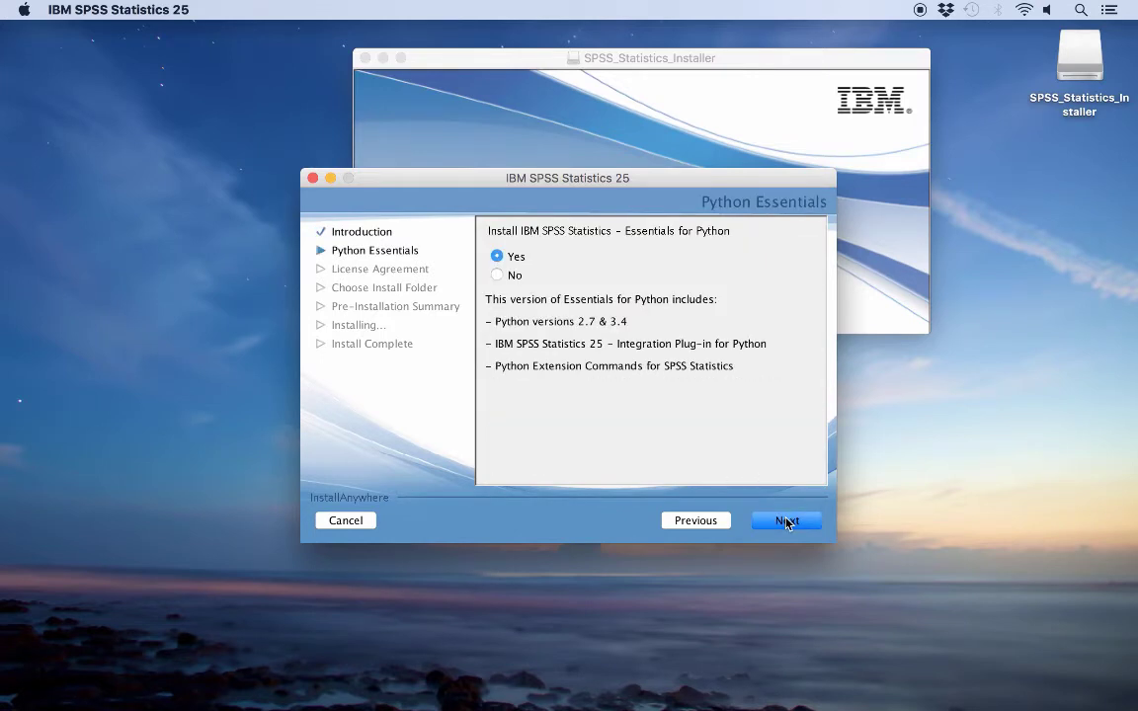
click(787, 522)
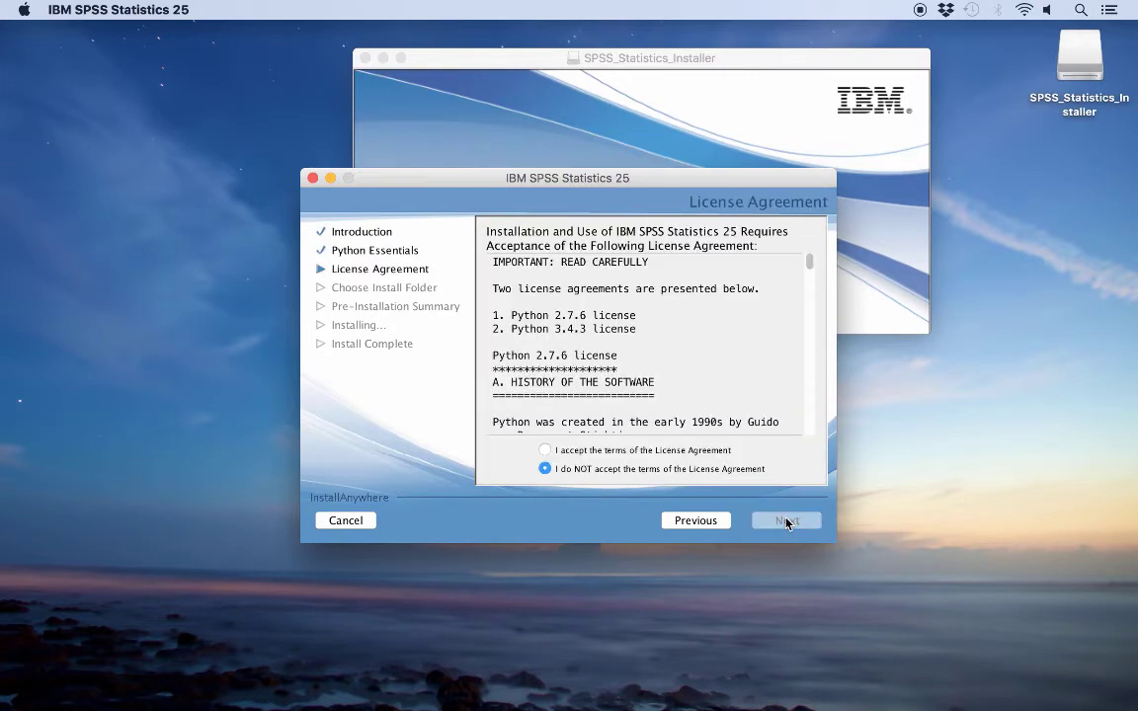
- Accept the Python and IBM licenses and install into the default /Applications/IBM/SPSS/Statistics/25 folder
click(722, 451)
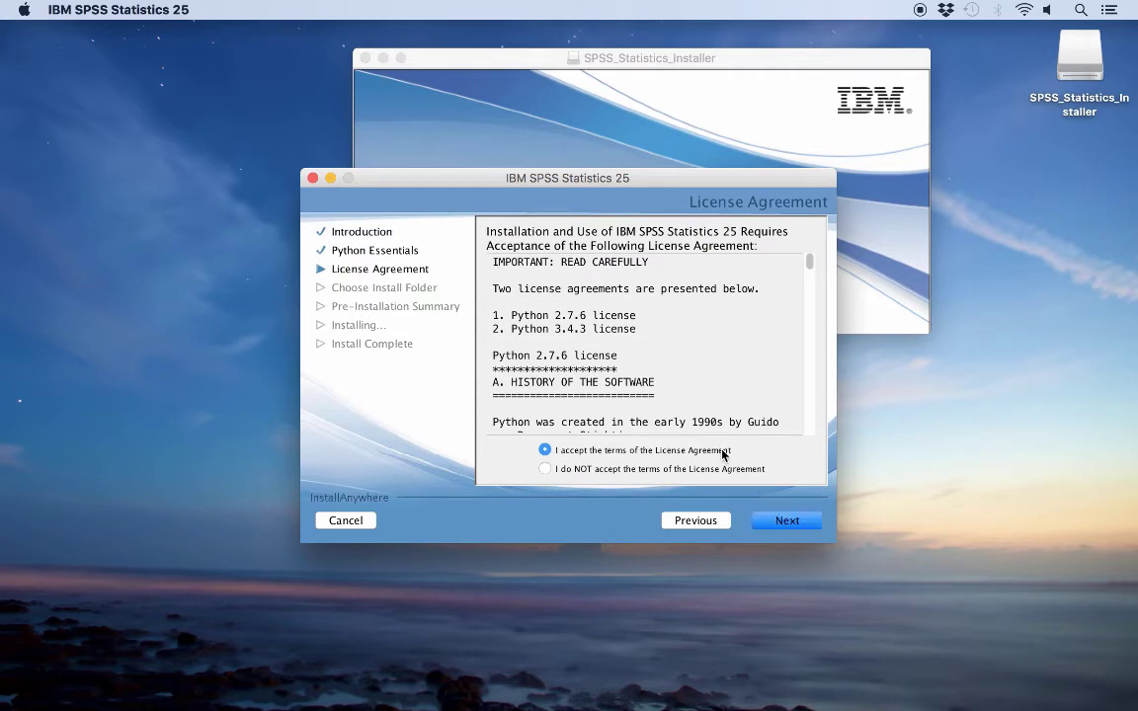
click(785, 522)
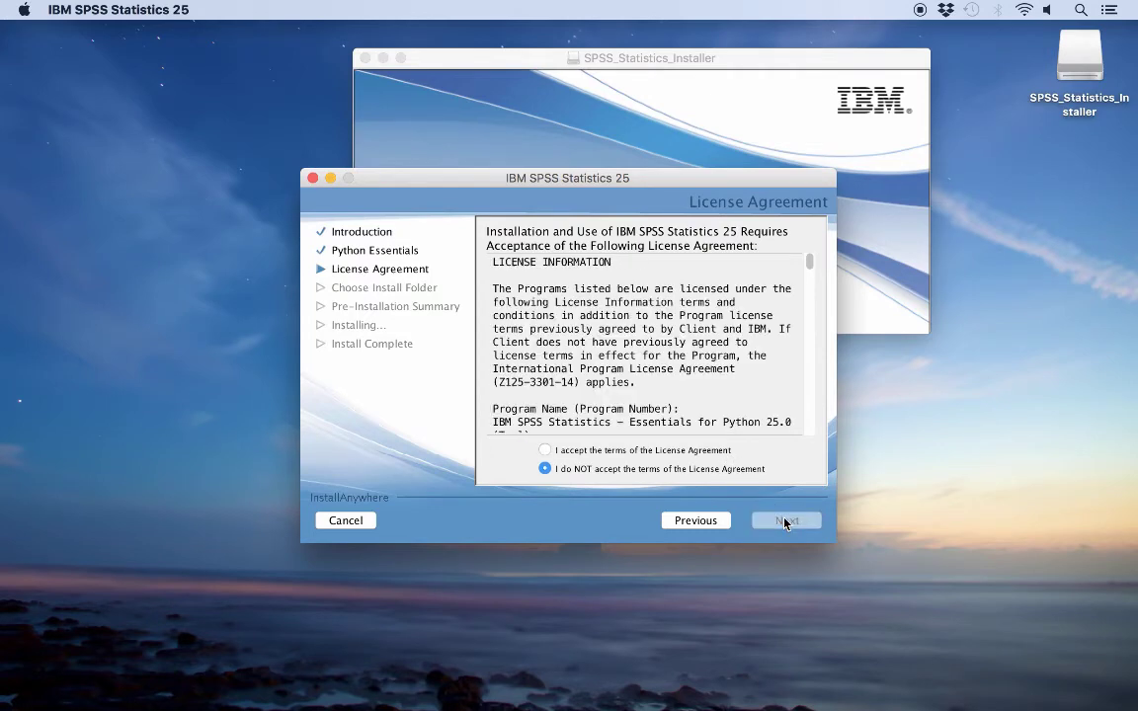
click(719, 450)
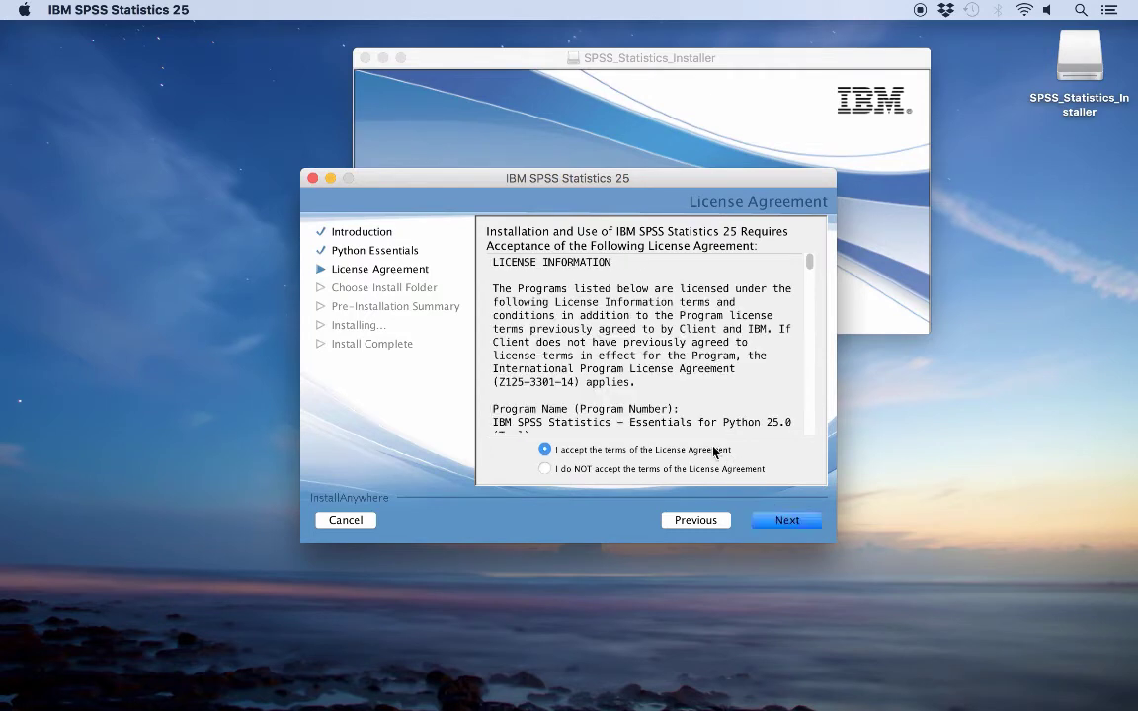
click(781, 524)
click(781, 524)
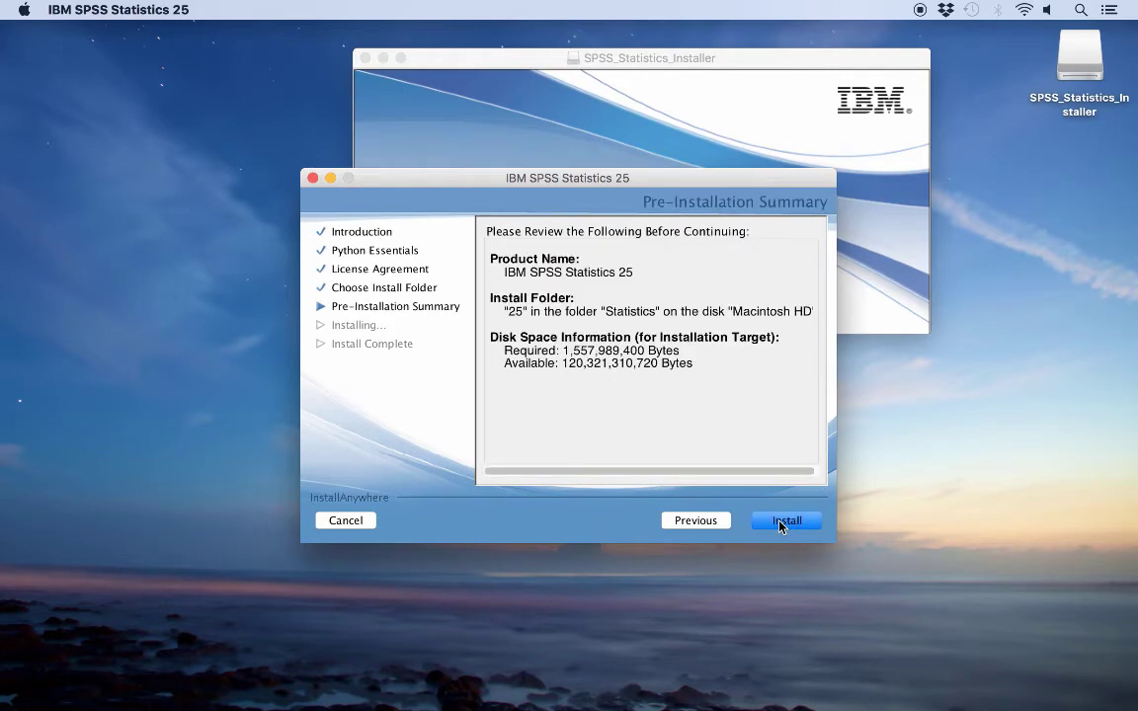
click(780, 523)
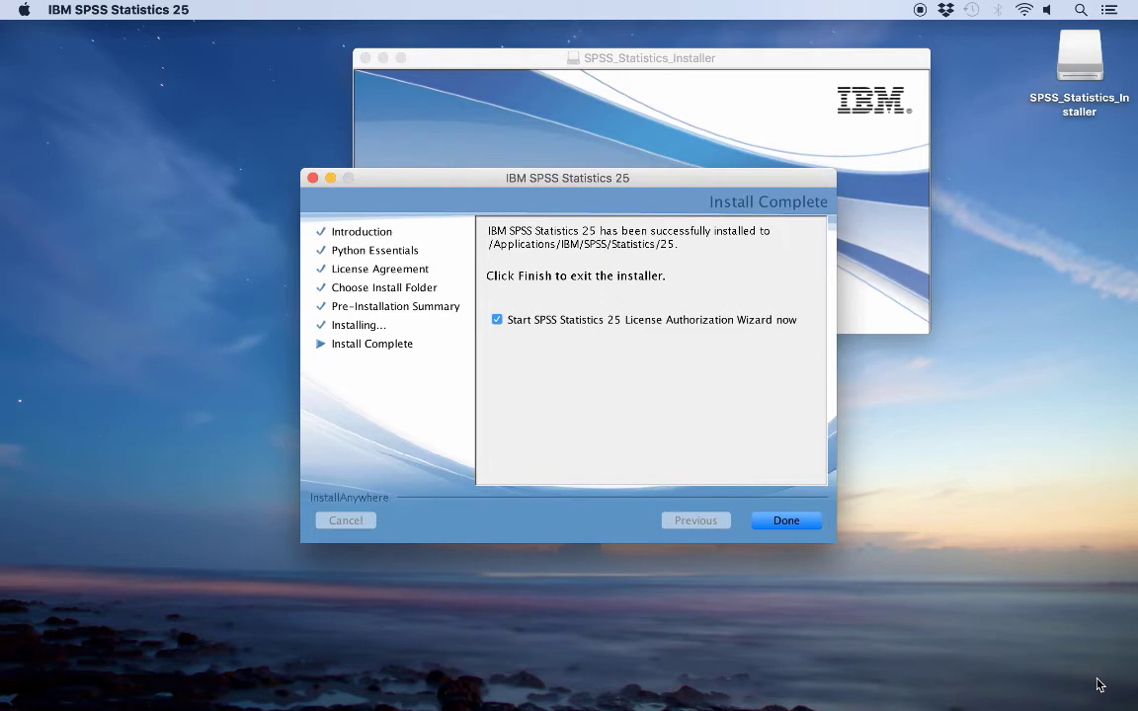
- Close the installer and start license activation with an Authorized user license
click(804, 520)
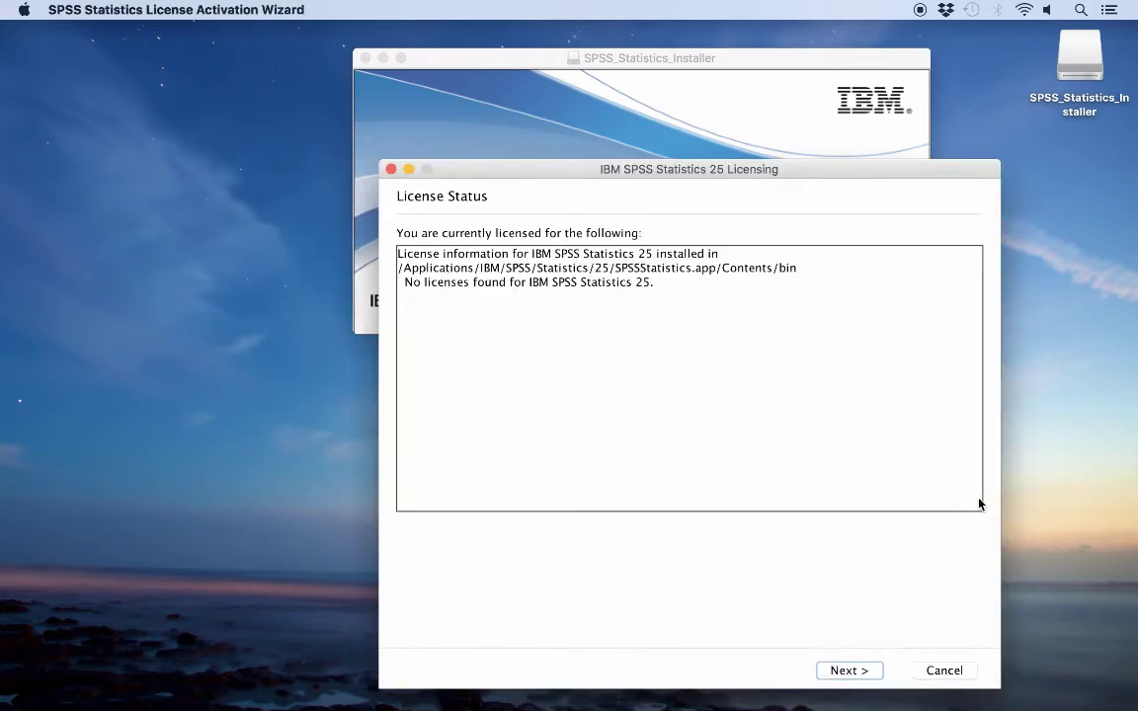
click(871, 670)
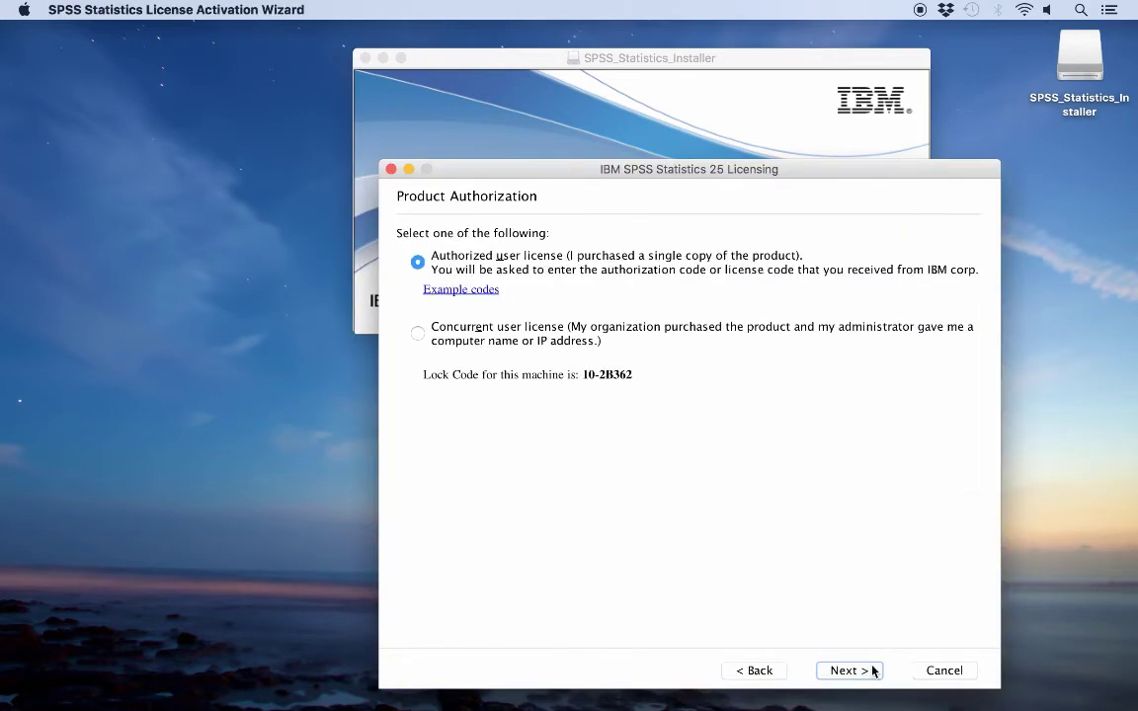
drag(805, 174, 687, 54)
click(753, 551)
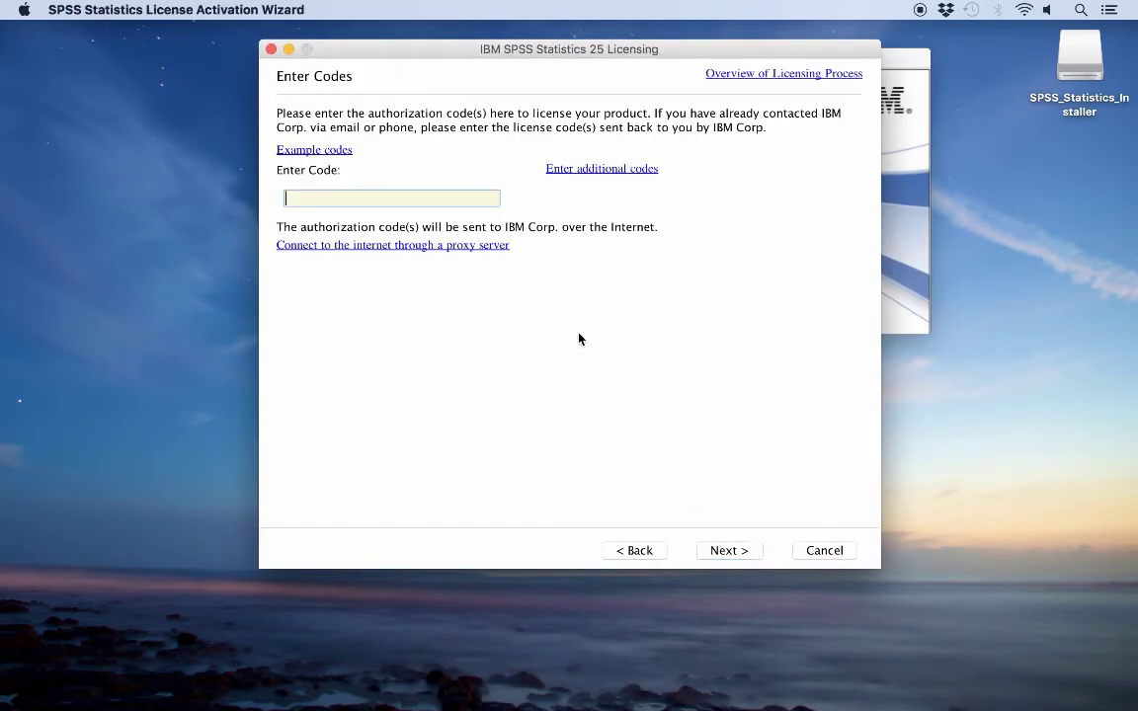
- Paste the purchased authorization code and complete licensing for the GradPak expiring 12-Sep-2018
right_click(472, 205)
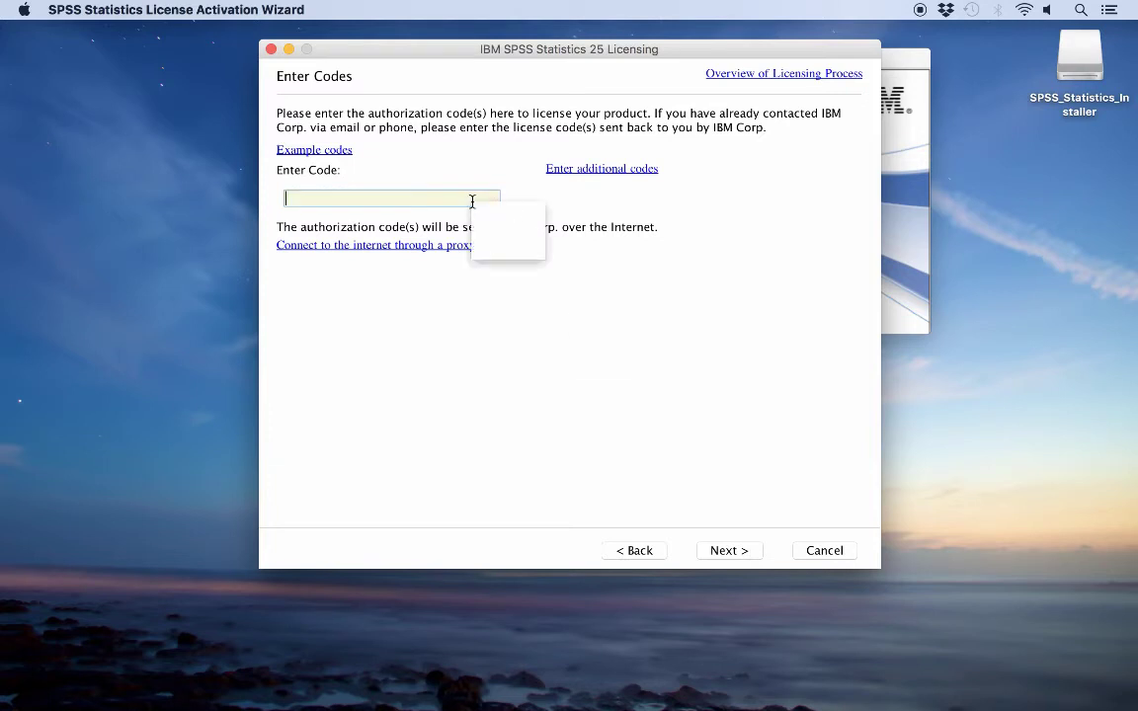
click(506, 248)
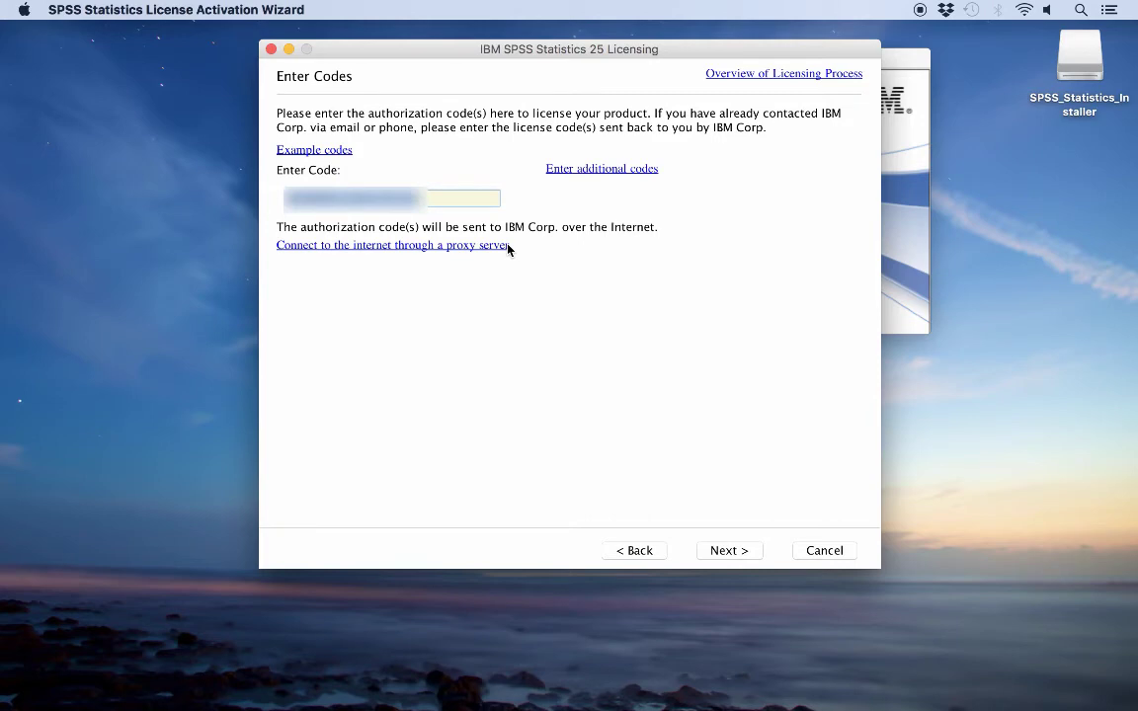
click(748, 556)
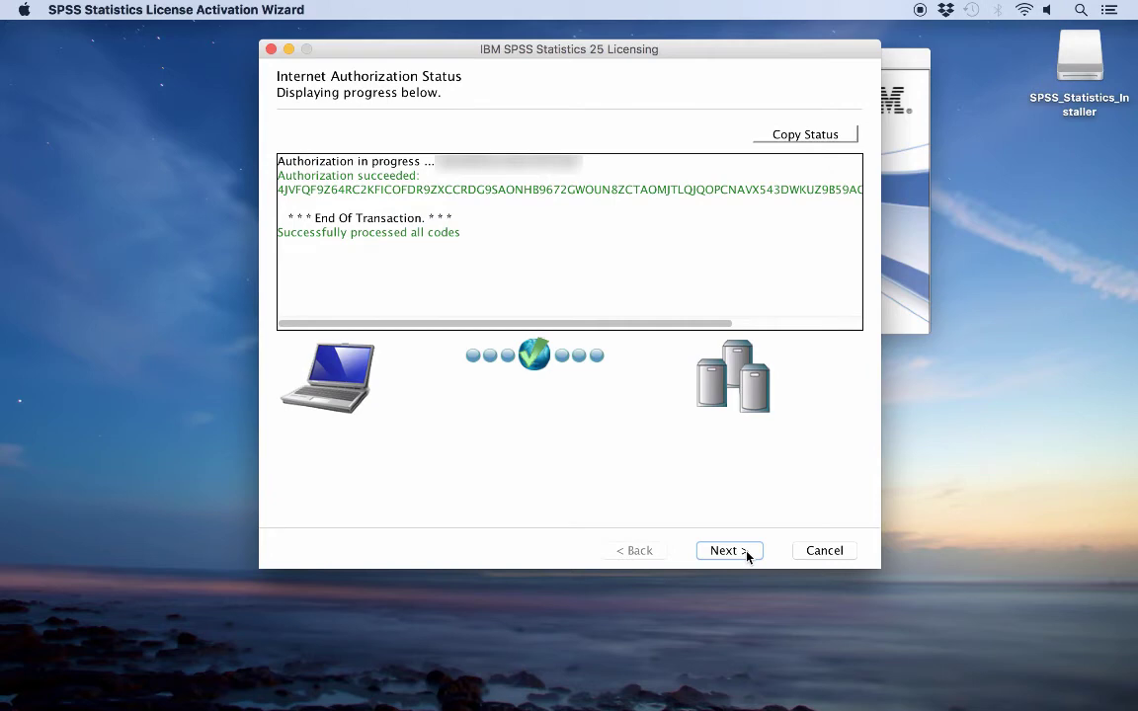
click(748, 557)
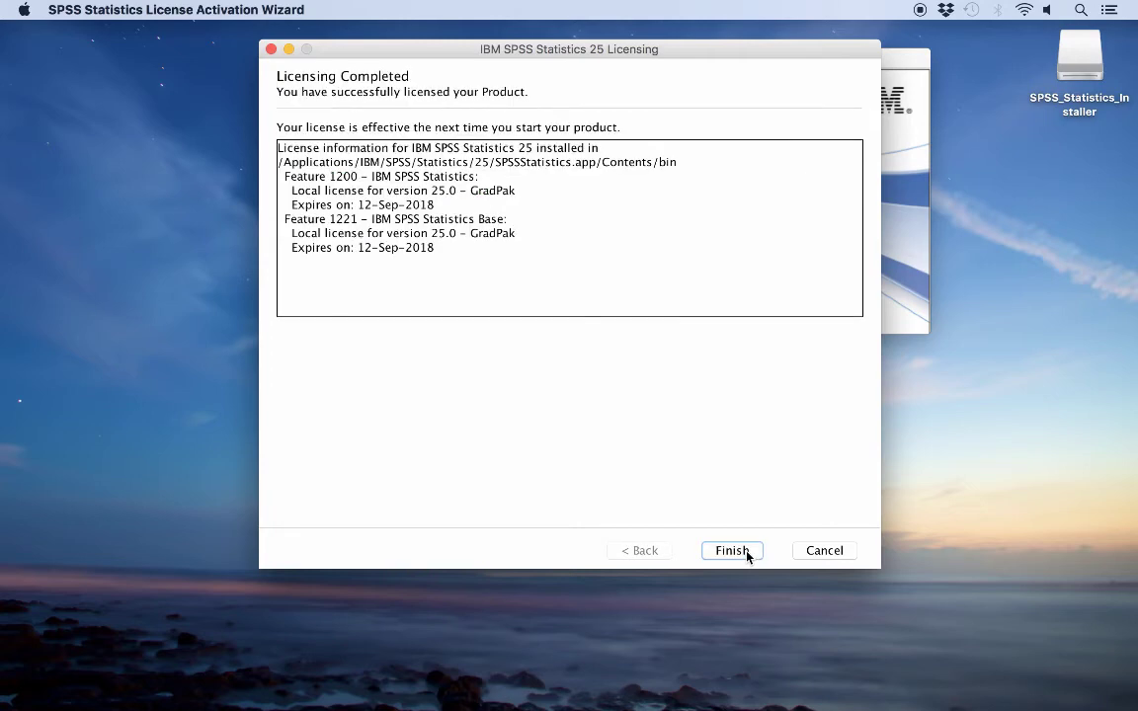
click(732, 550)
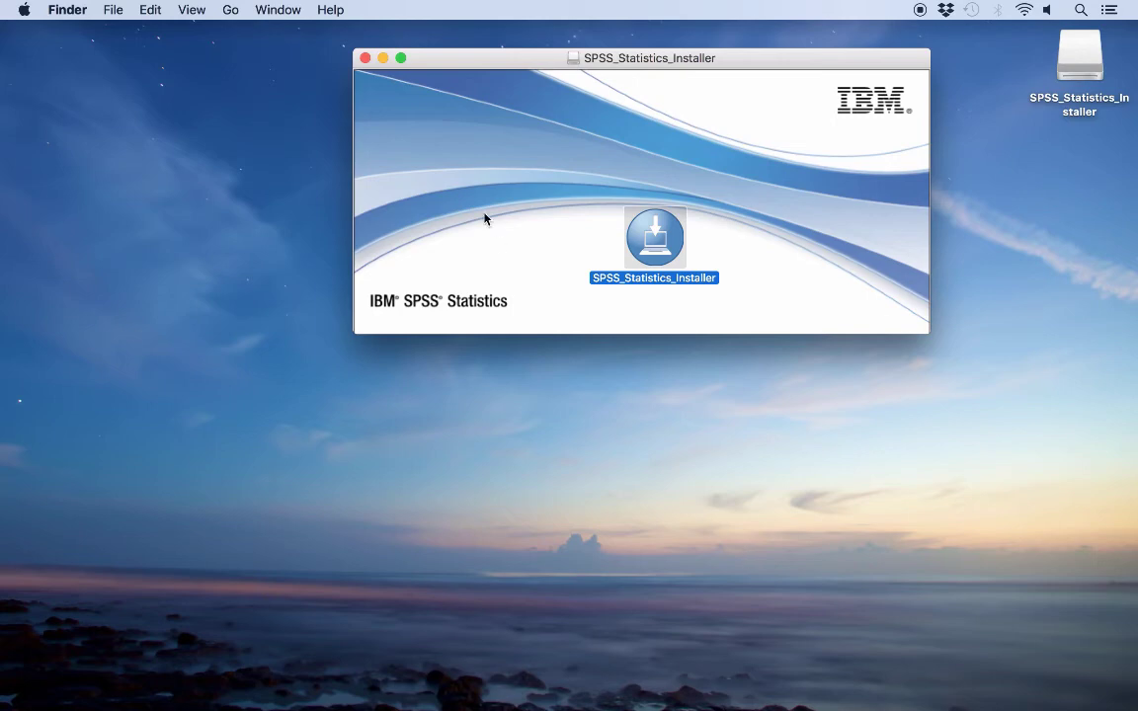
- Pin SPSSStatistics from Applications/IBM/SPSS/Statistics/25 to the Dock and close the Finder windows
click(364, 58)
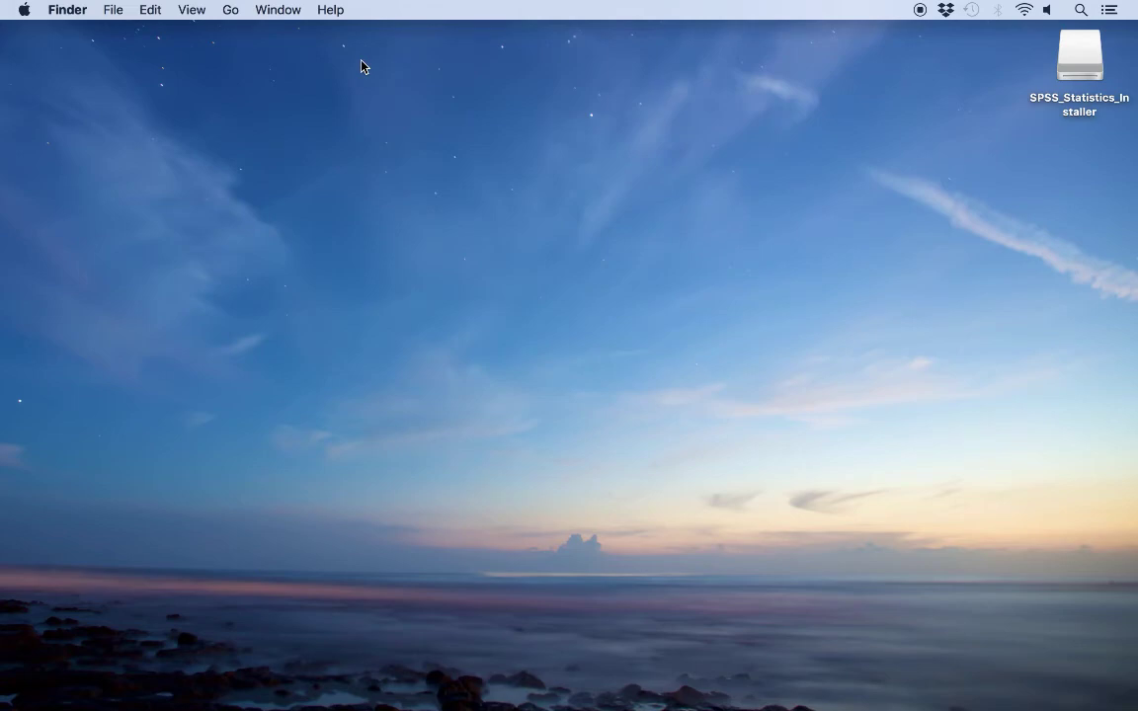
key(super+n)
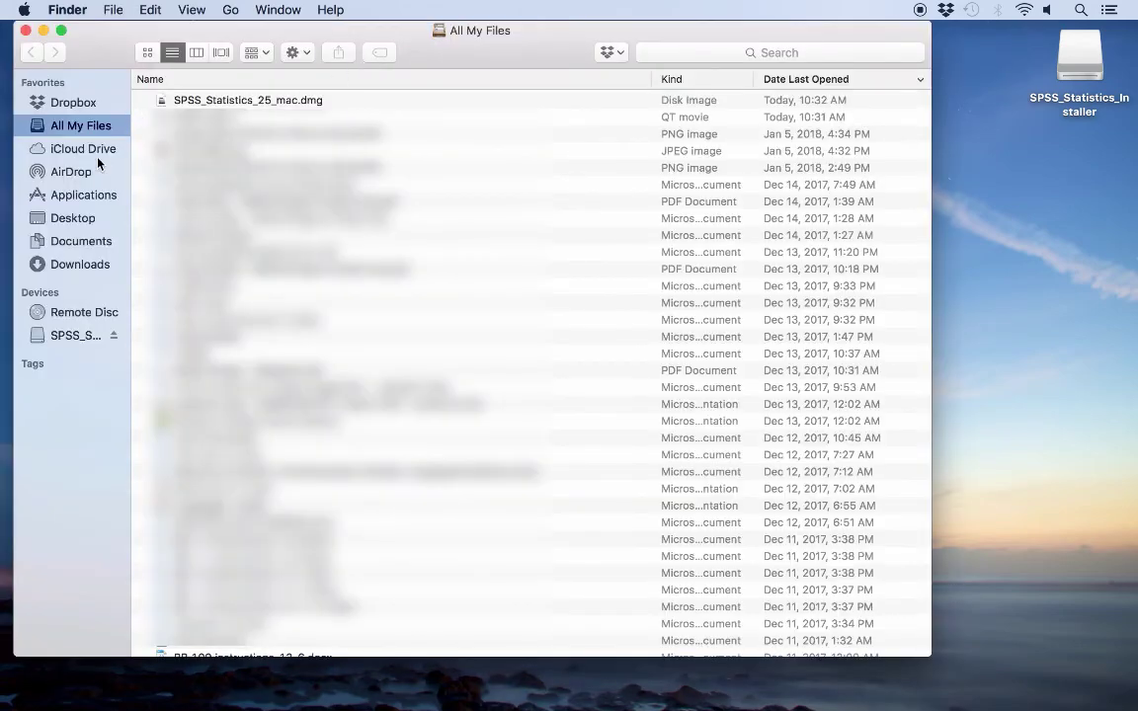
click(95, 197)
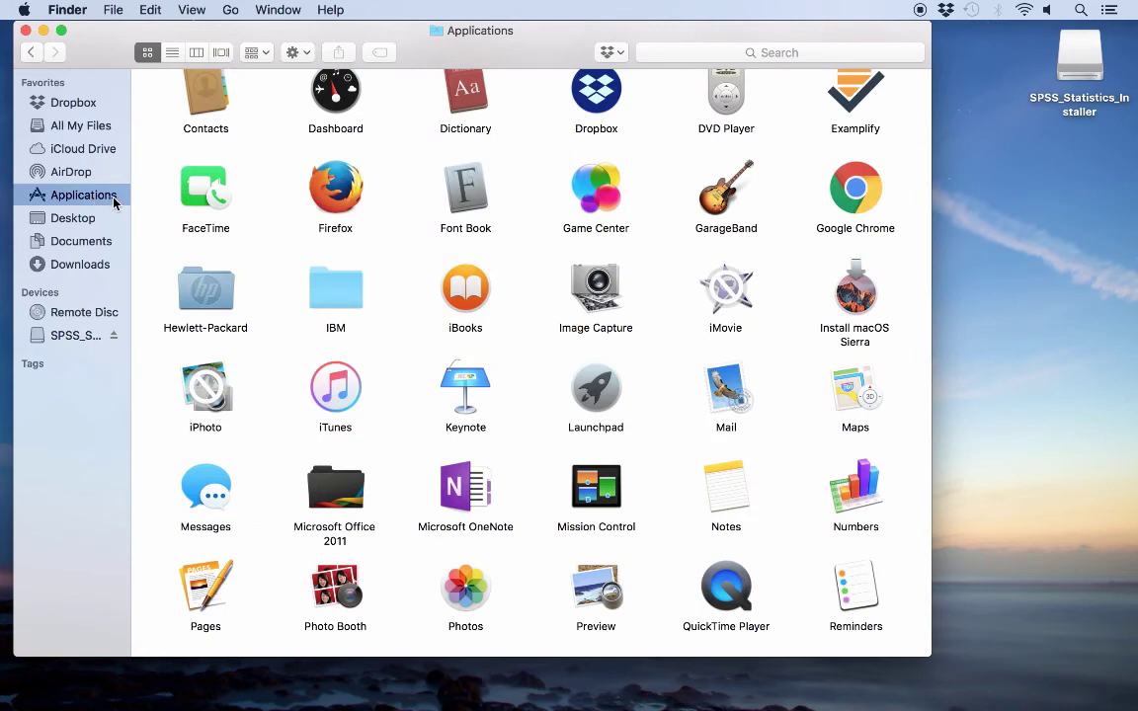
double_click(341, 297)
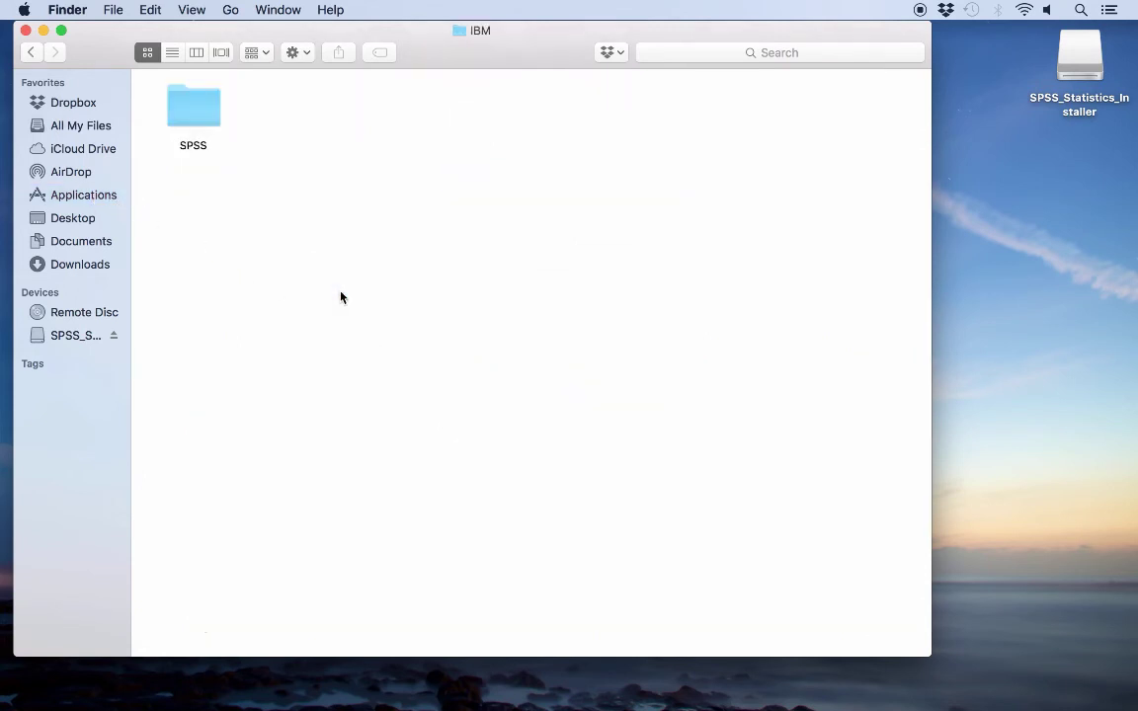
double_click(199, 109)
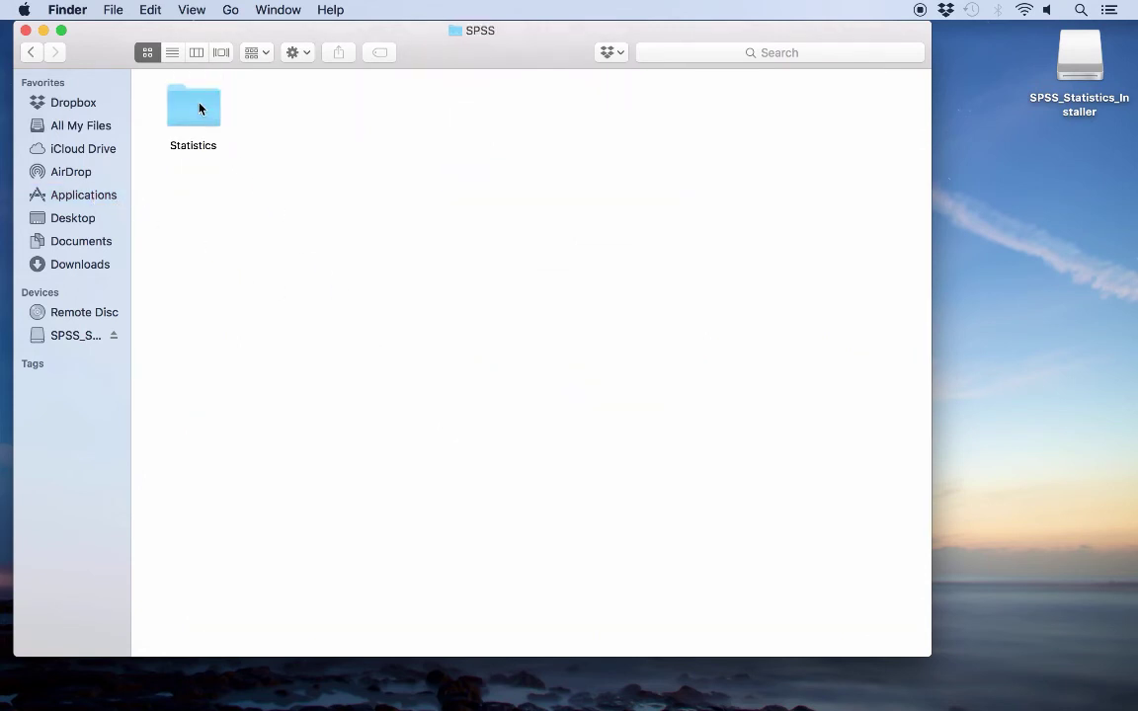
double_click(199, 108)
double_click(199, 108)
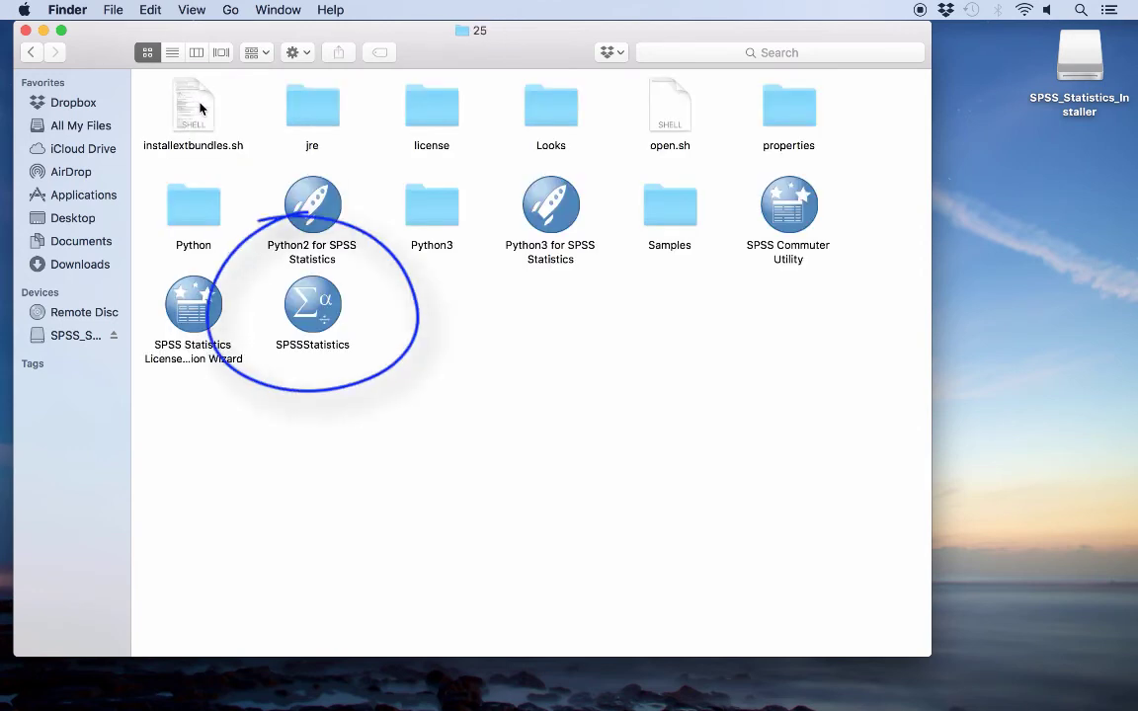
mouse_move(287, 271)
mouse_down()
mouse_move(721, 472)
mouse_move(686, 689)
mouse_up()
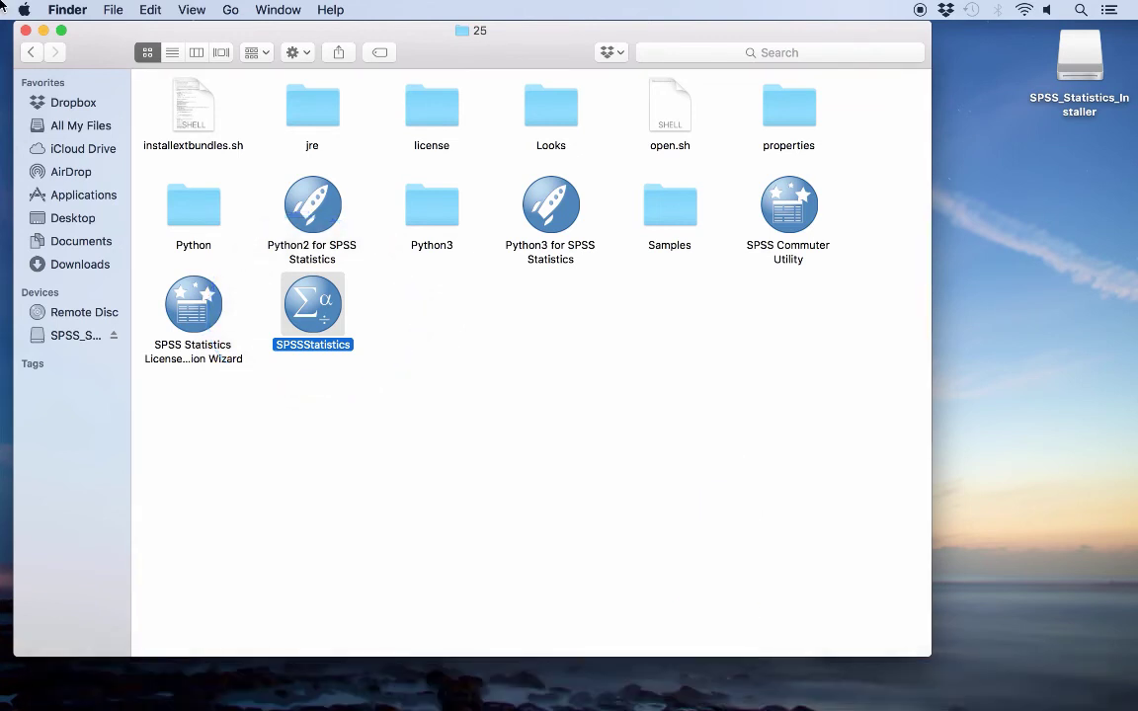
click(26, 30)
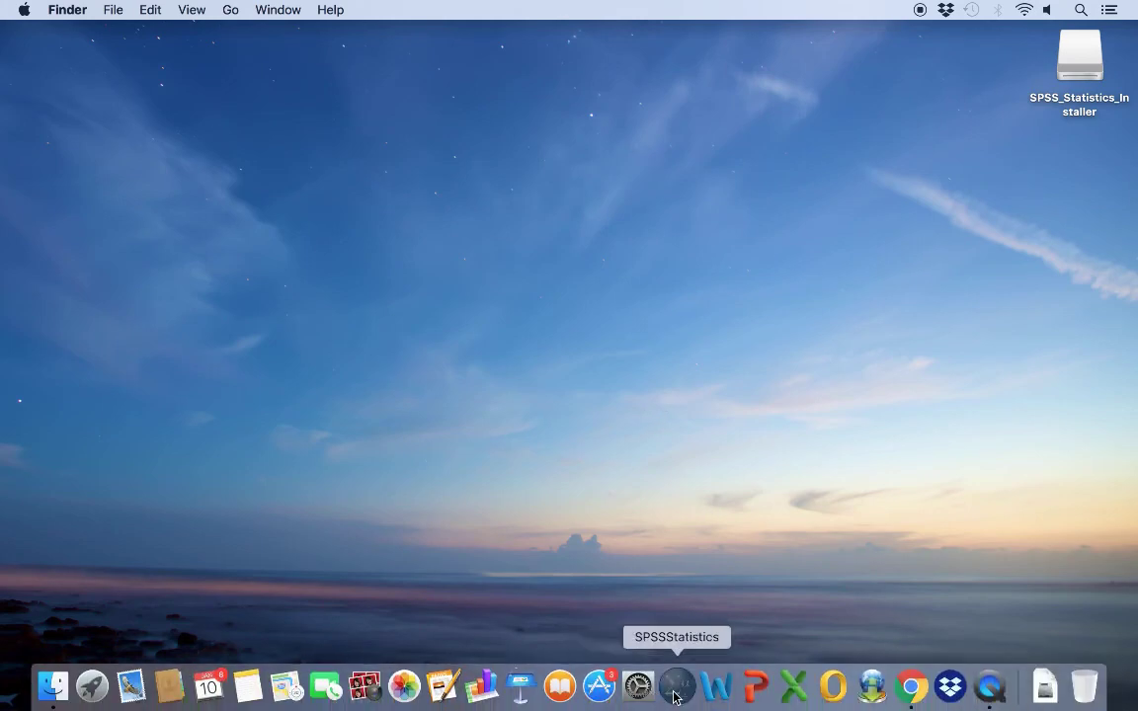
- Launch SPSS Statistics from its Dock icon
click(678, 698)
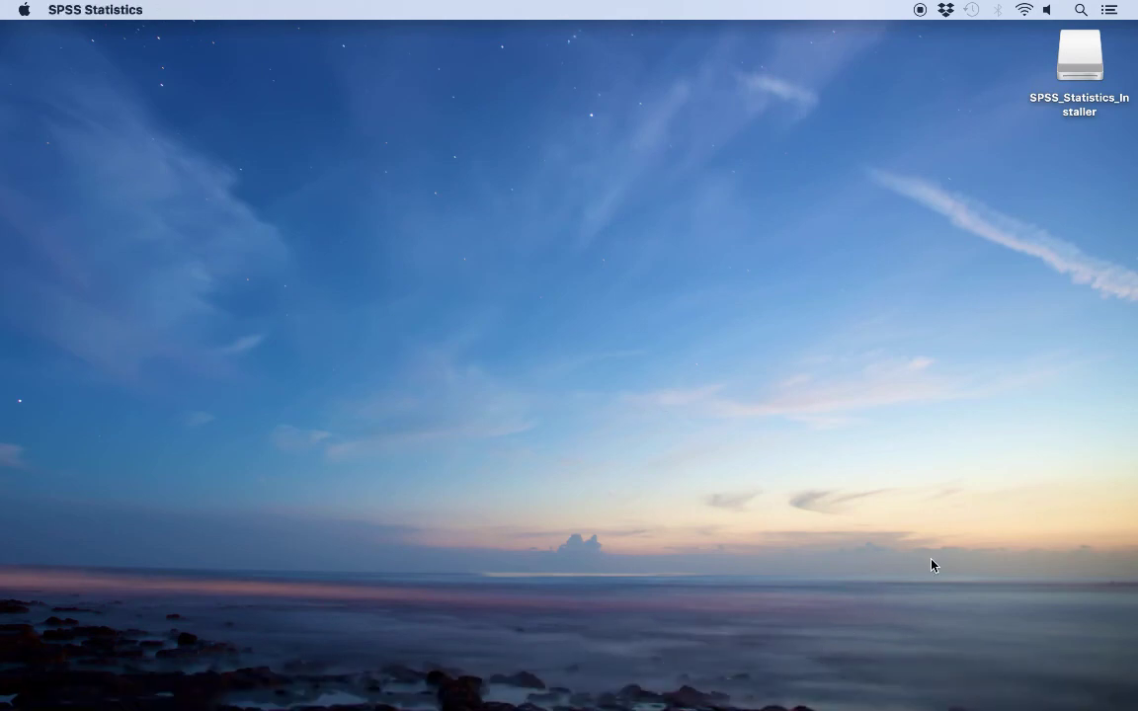